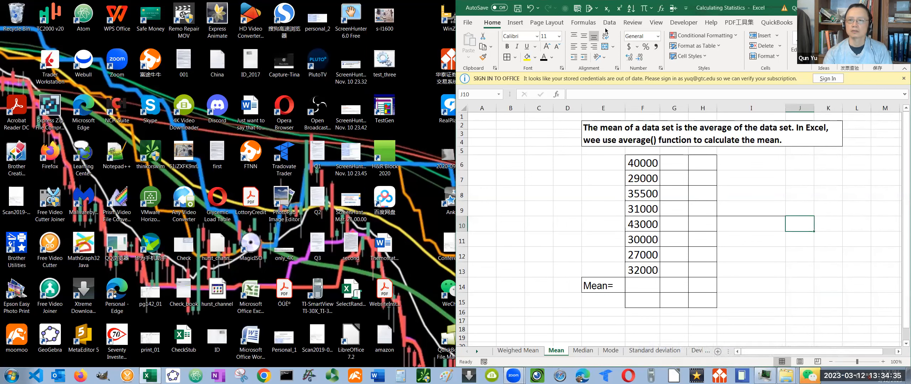
- Maximize the workbook window and correct "wee" to "we" in the mean description text
{"action": "key", "text": "super+Down"}
{"action": "left_click", "coordinate": [664, 29]}
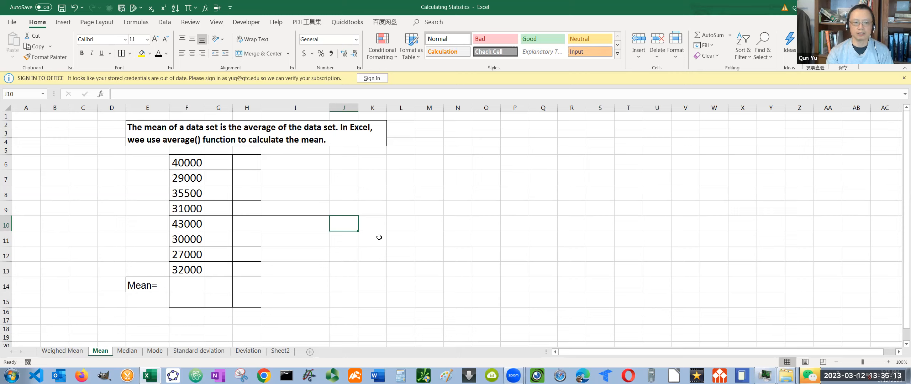
{"action": "double_click", "coordinate": [144, 140]}
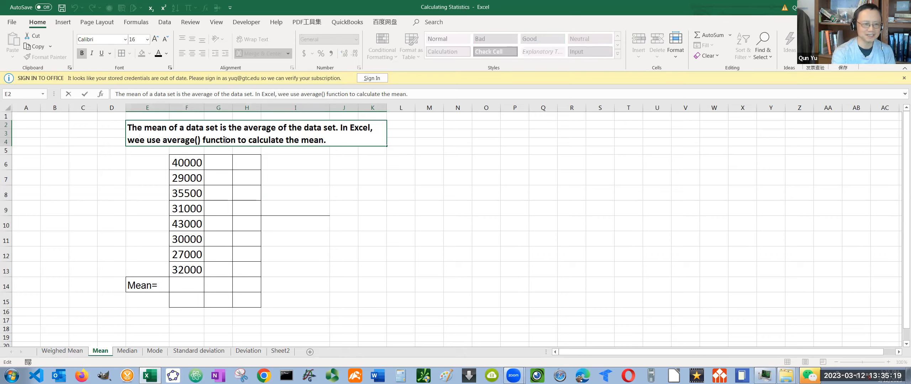
{"action": "key", "text": "BackSpace"}
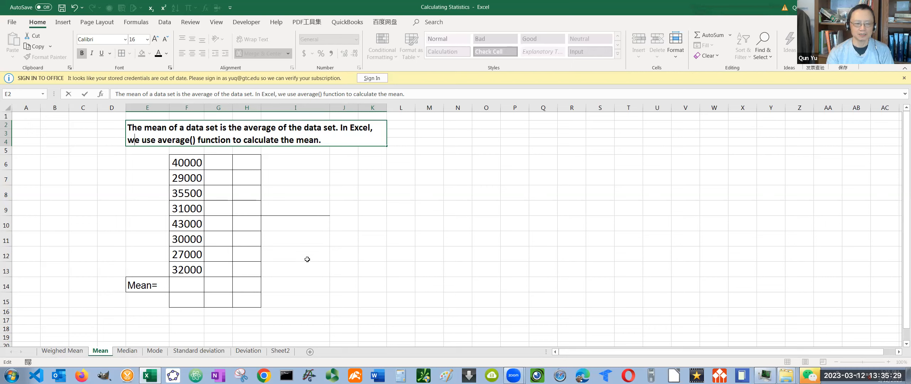
- Calculate the mean of the data set in cell F14 with =average(F6:F13)
{"action": "left_click", "coordinate": [184, 286]}
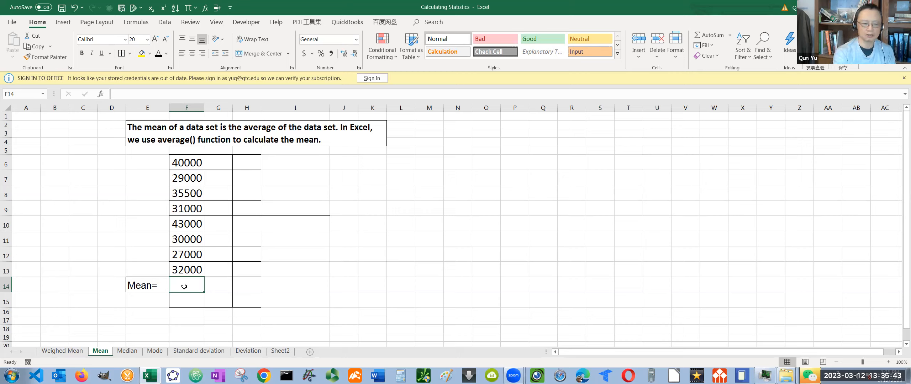
{"action": "type", "text": "="}
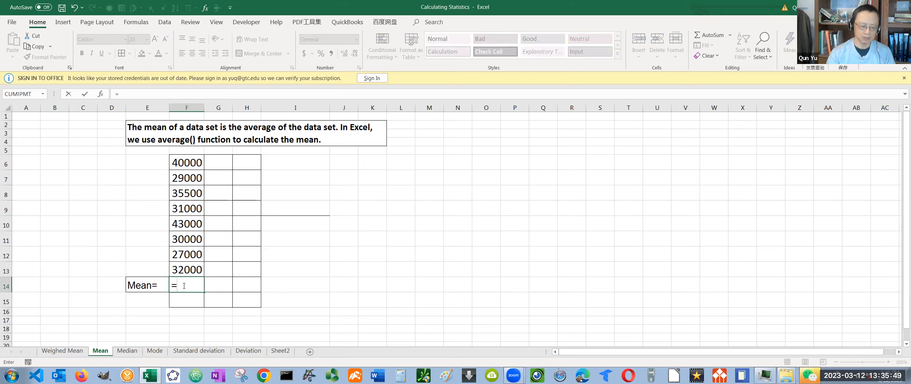
{"action": "type", "text": "average"}
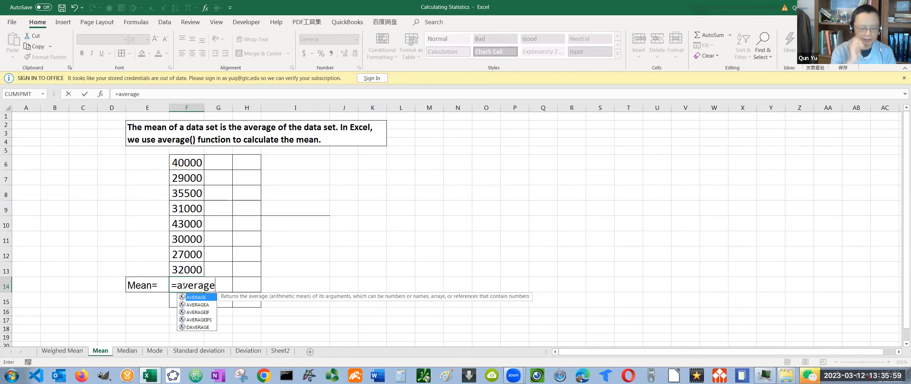
{"action": "type", "text": "("}
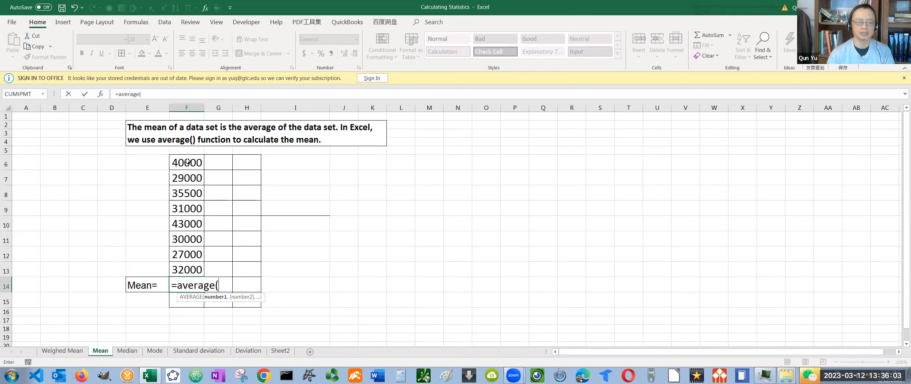
{"action": "left_click_drag", "start_coordinate": [188, 161], "coordinate": [189, 267]}
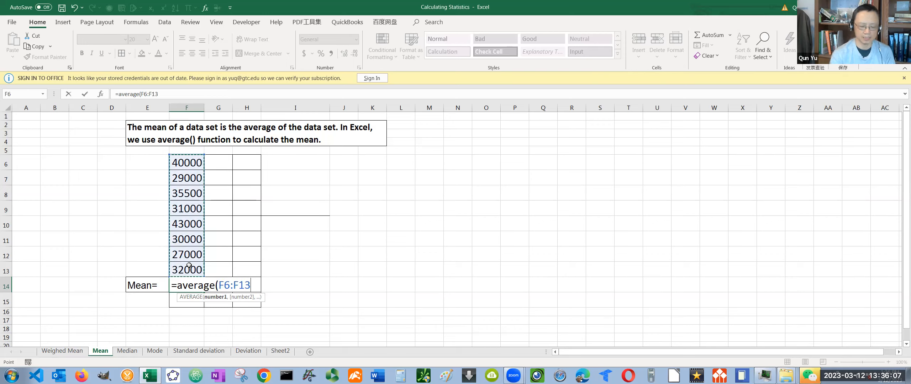
{"action": "type", "text": ")"}
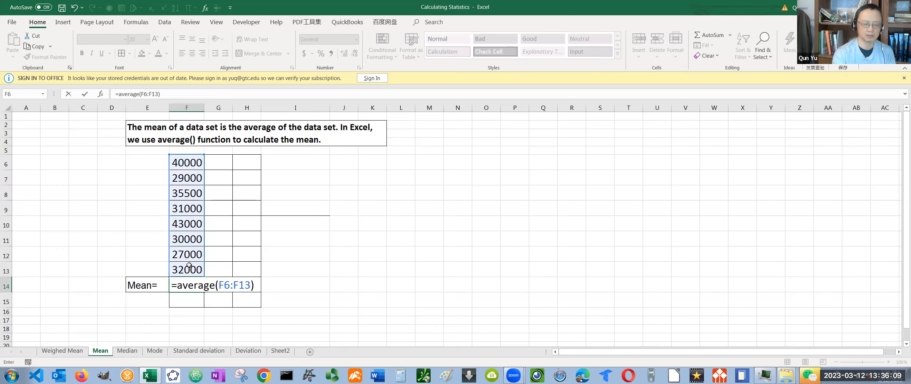
{"action": "key", "text": "Return"}
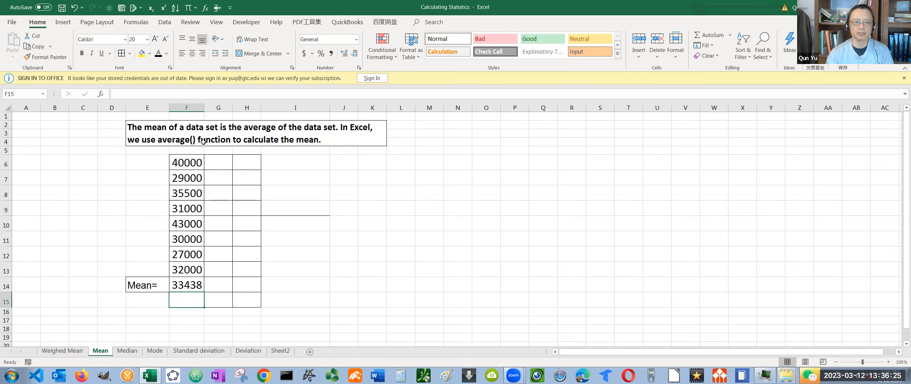
- Widen column F and show the mean in F14 with two decimal places
{"action": "left_click_drag", "start_coordinate": [204, 108], "coordinate": [215, 109]}
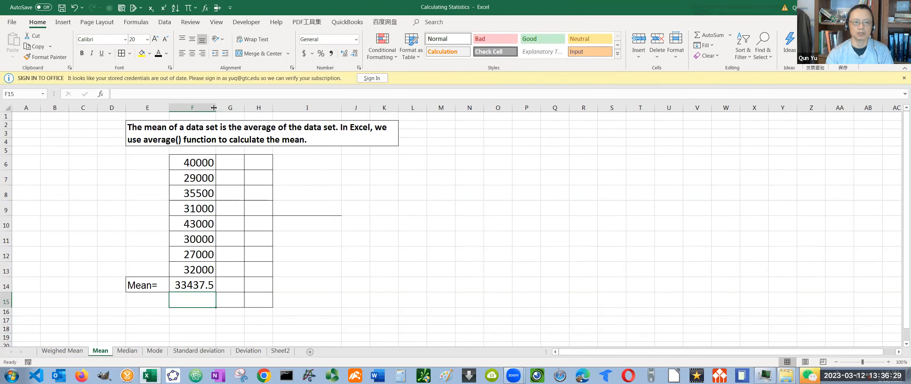
{"action": "left_click_drag", "start_coordinate": [215, 108], "coordinate": [224, 107]}
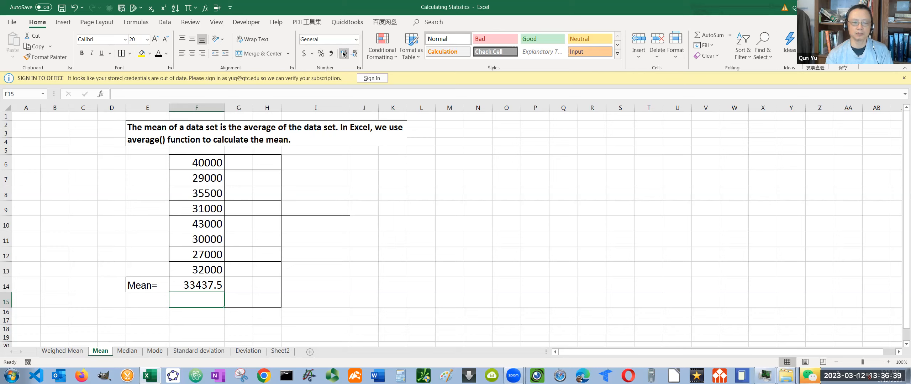
{"action": "left_click", "coordinate": [205, 284]}
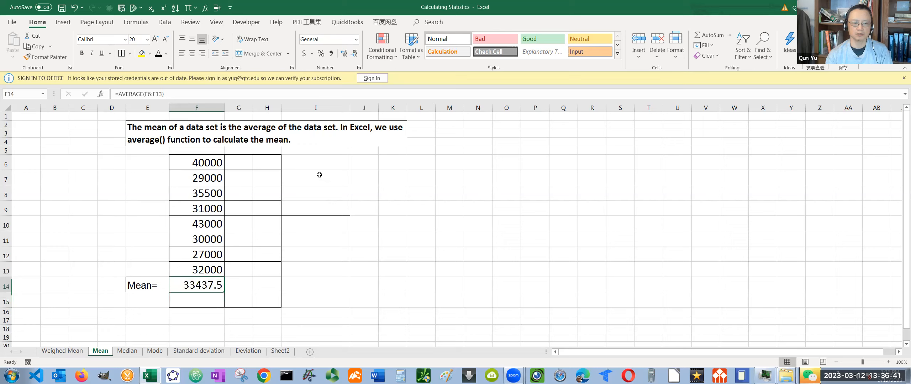
{"action": "left_click", "coordinate": [346, 55]}
{"action": "left_click", "coordinate": [346, 54]}
{"action": "left_click", "coordinate": [356, 56]}
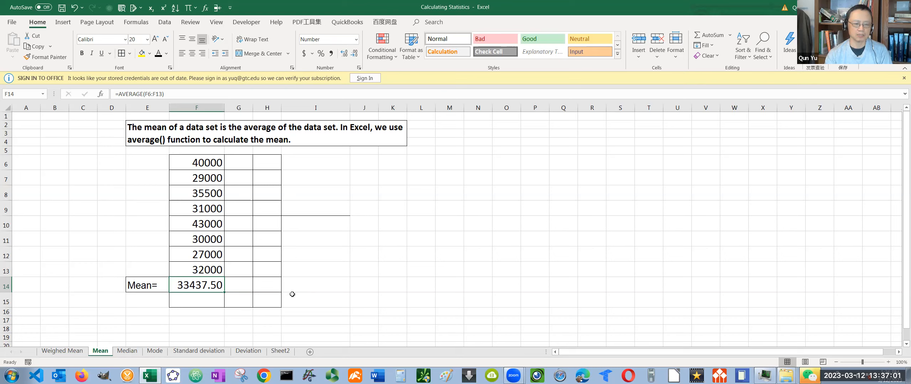
- On the Median sheet, copy the prices in D8:D14 into E8:E14 and widen column E to fit them
{"action": "left_click", "coordinate": [127, 352]}
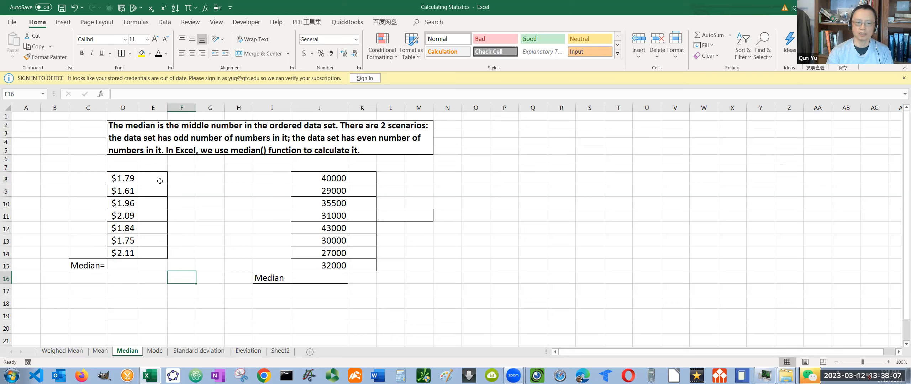
{"action": "left_click_drag", "start_coordinate": [122, 178], "coordinate": [122, 254]}
{"action": "right_click", "coordinate": [122, 255]}
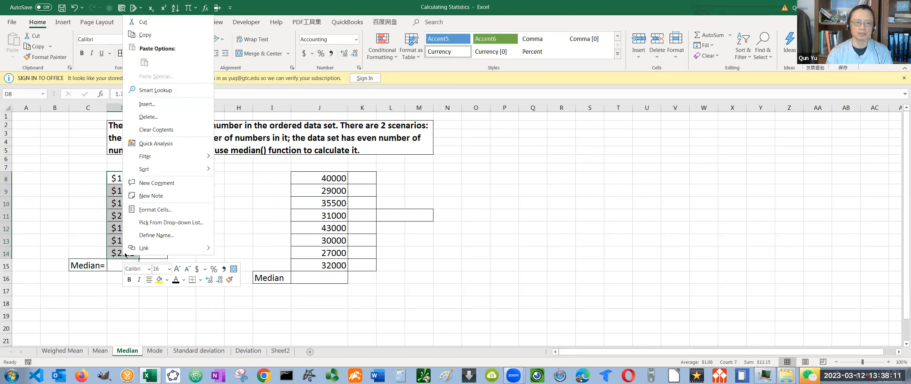
{"action": "left_click", "coordinate": [155, 35]}
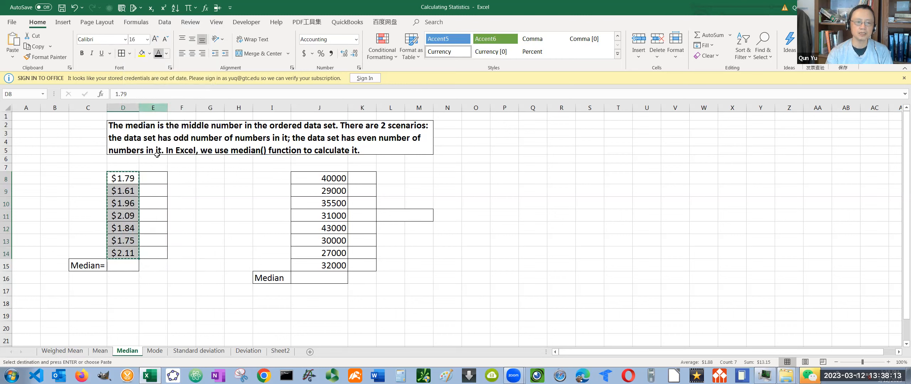
{"action": "left_click", "coordinate": [152, 179]}
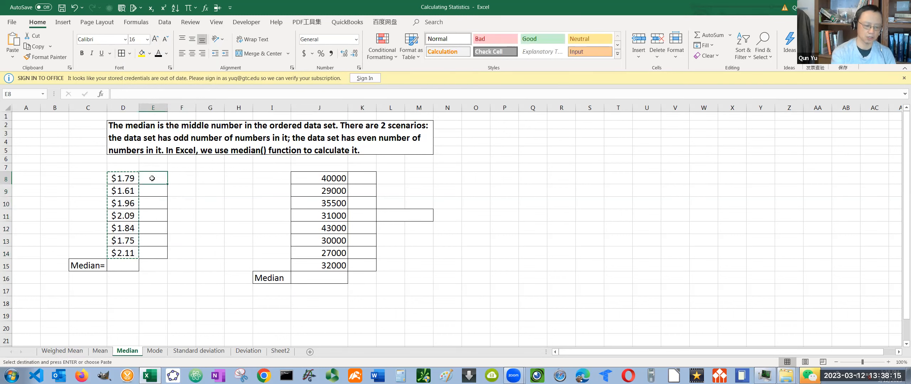
{"action": "key", "text": "ctrl+v"}
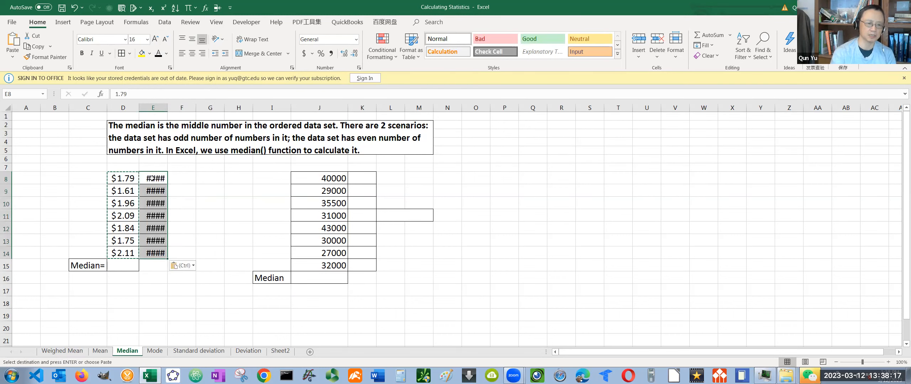
{"action": "left_click_drag", "start_coordinate": [167, 107], "coordinate": [176, 107]}
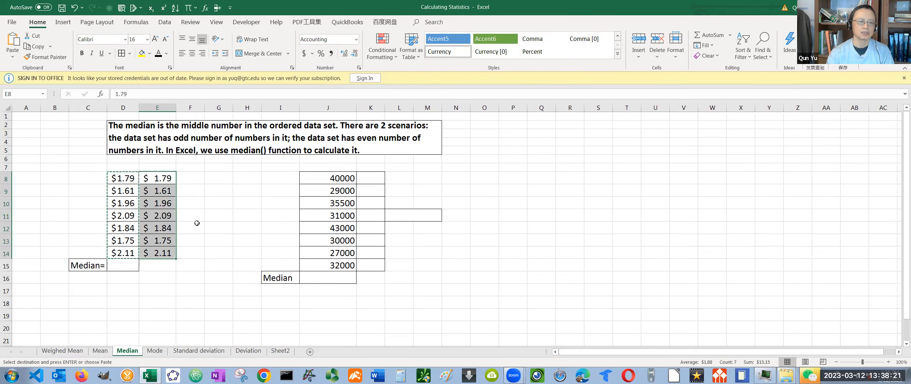
{"action": "key", "text": "Escape"}
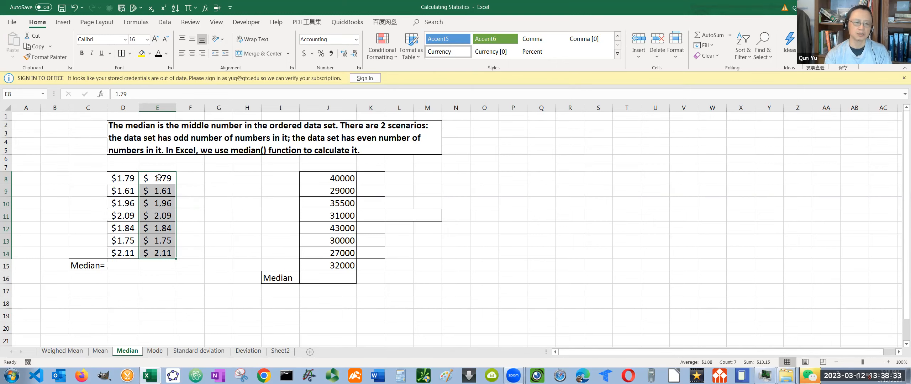
- Sort only the copied prices in E8:E14 from smallest to largest, without expanding the selection
{"action": "left_click_drag", "start_coordinate": [159, 178], "coordinate": [157, 253]}
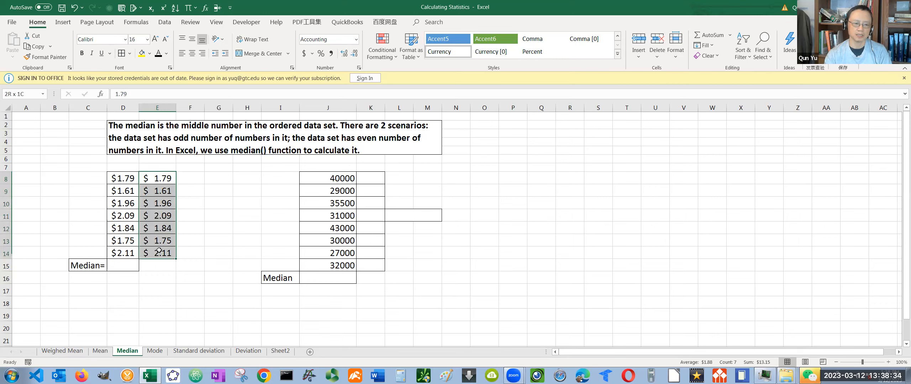
{"action": "right_click", "coordinate": [157, 218]}
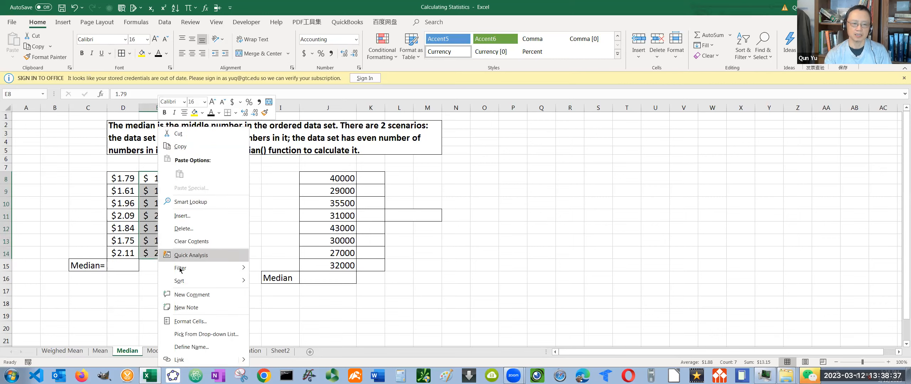
{"action": "mouse_move", "coordinate": [182, 281]}
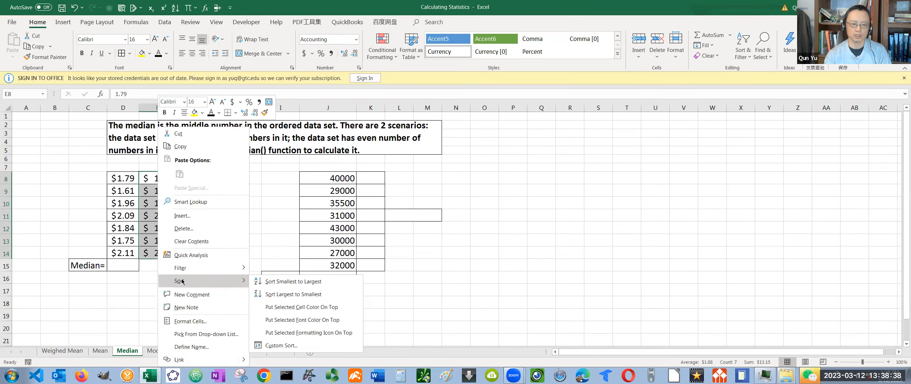
{"action": "left_click", "coordinate": [273, 283]}
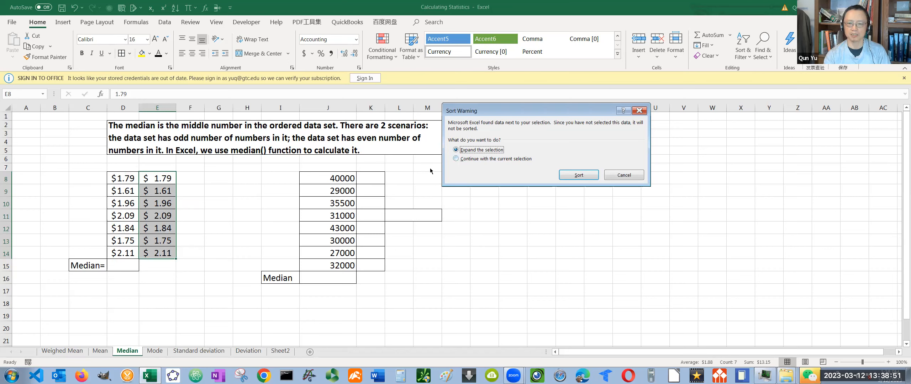
{"action": "left_click", "coordinate": [457, 159]}
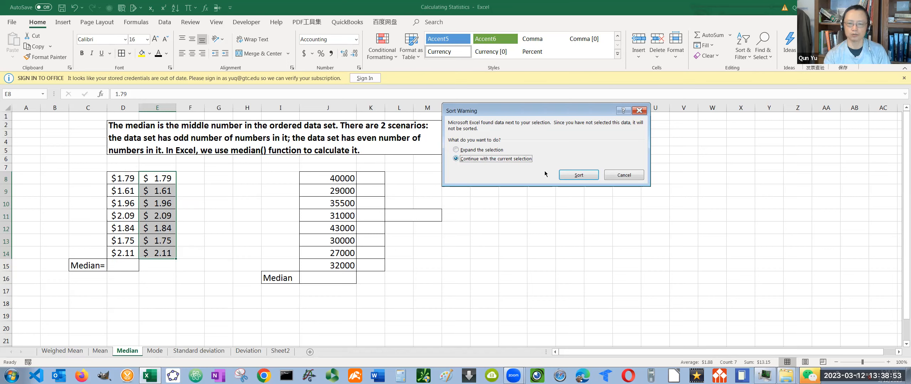
{"action": "left_click", "coordinate": [571, 174]}
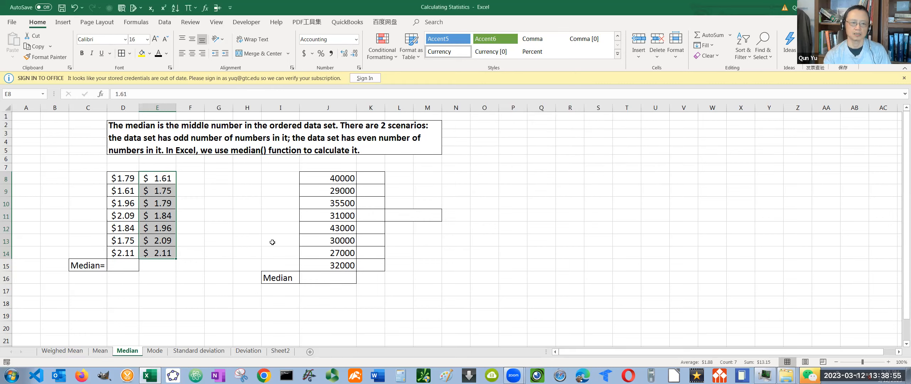
{"action": "left_click", "coordinate": [192, 279]}
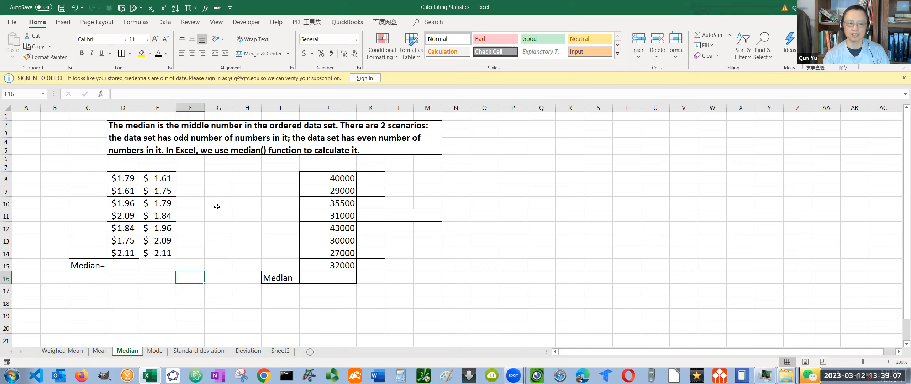
- Highlight the middle value of the sorted prices, cell E11, with a yellow fill
{"action": "left_click", "coordinate": [152, 216]}
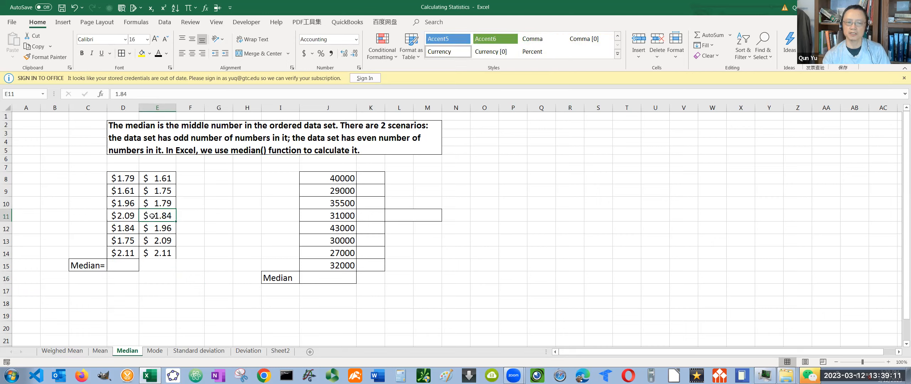
{"action": "left_click", "coordinate": [141, 53]}
{"action": "left_click", "coordinate": [218, 231]}
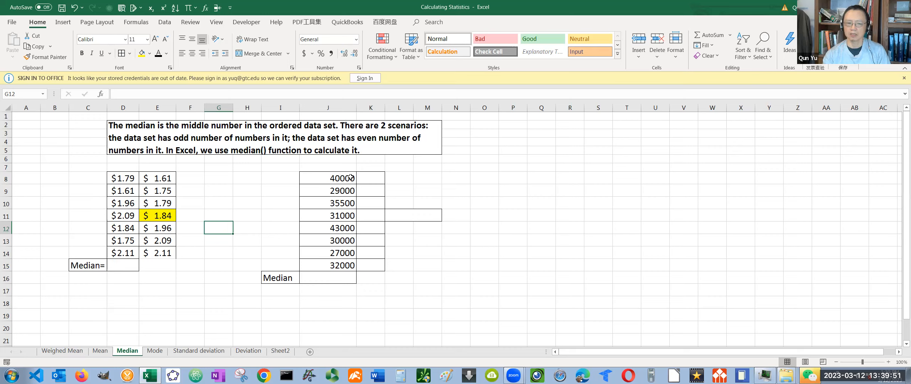
- Copy the second data set in J8:J15 into K8:K15
{"action": "left_click_drag", "start_coordinate": [336, 178], "coordinate": [336, 266]}
{"action": "right_click", "coordinate": [336, 266]}
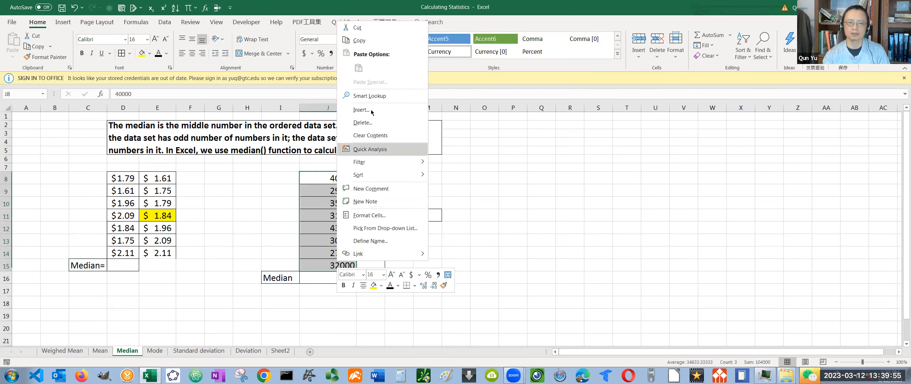
{"action": "left_click", "coordinate": [370, 43]}
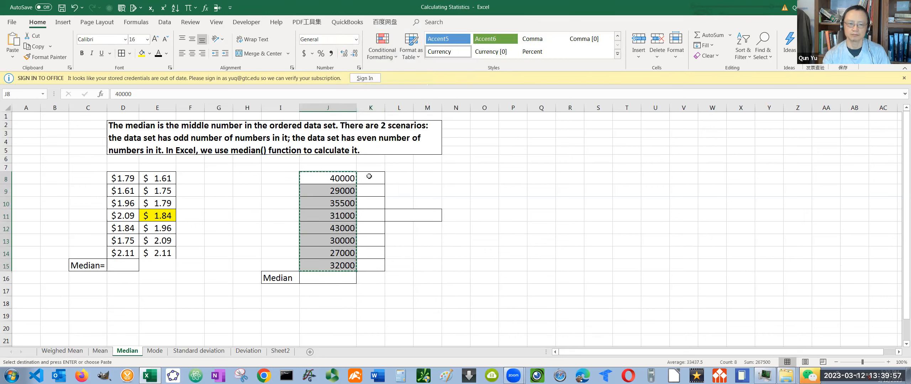
{"action": "left_click", "coordinate": [370, 177]}
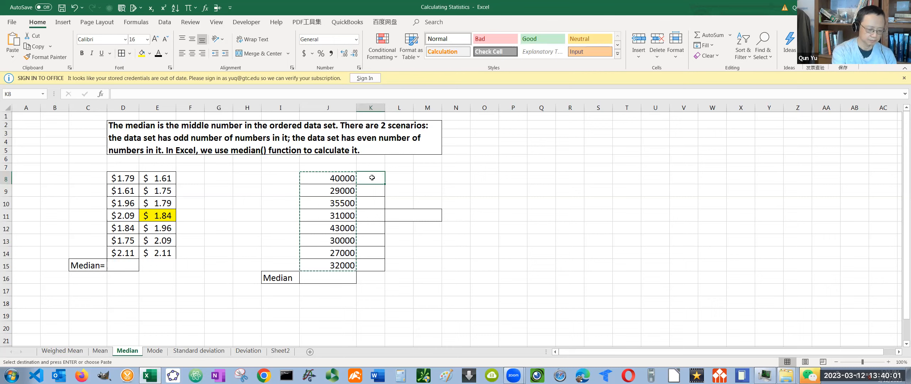
{"action": "key", "text": "ctrl+v"}
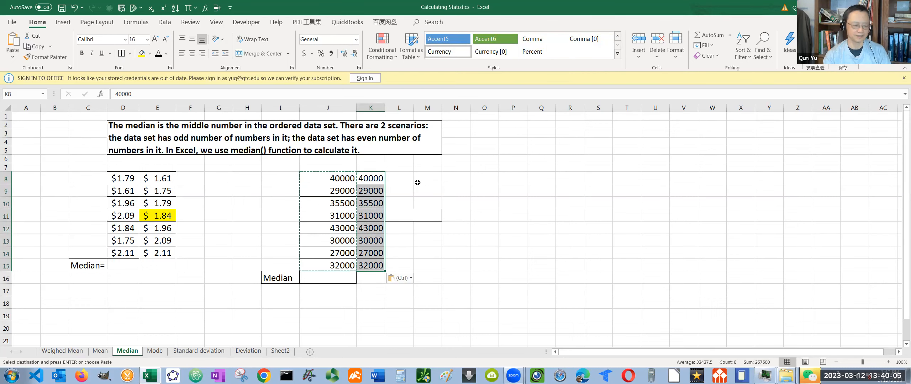
{"action": "key", "text": "Escape"}
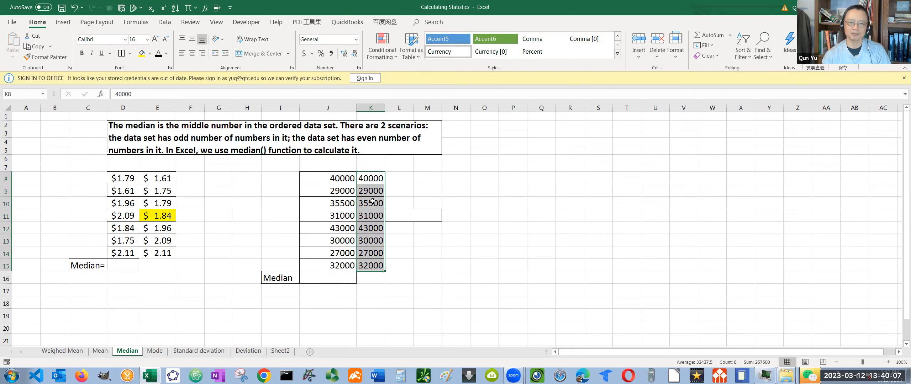
- Sort only the copied values in K8:K15 from smallest to largest, without expanding the selection
{"action": "right_click", "coordinate": [373, 202]}
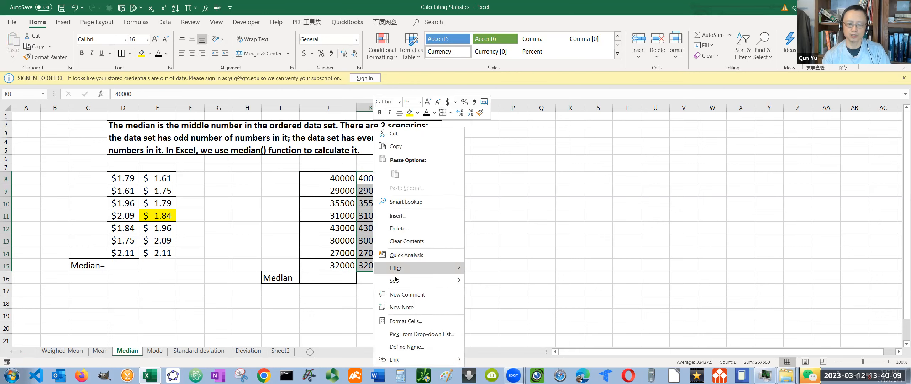
{"action": "mouse_move", "coordinate": [413, 283]}
{"action": "left_click", "coordinate": [499, 281]}
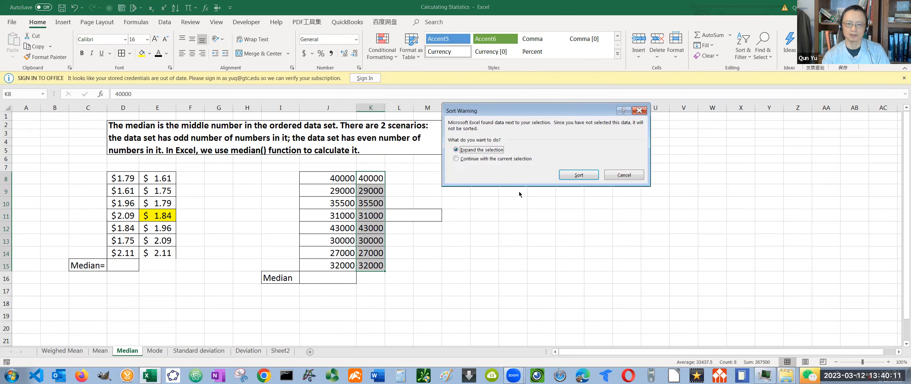
{"action": "left_click", "coordinate": [456, 159]}
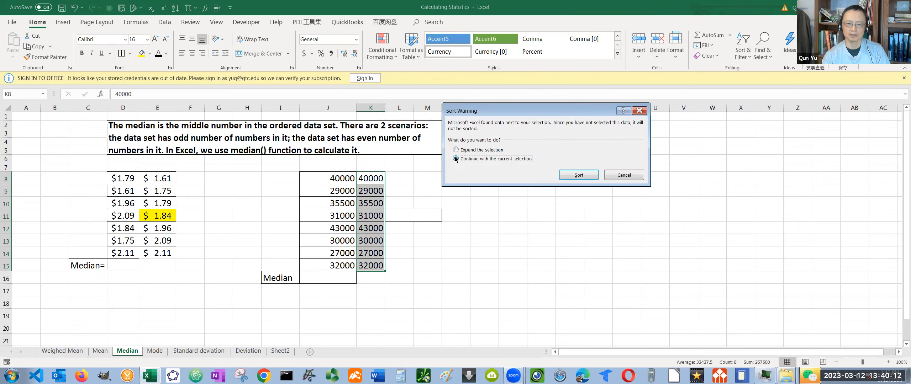
{"action": "left_click", "coordinate": [569, 176]}
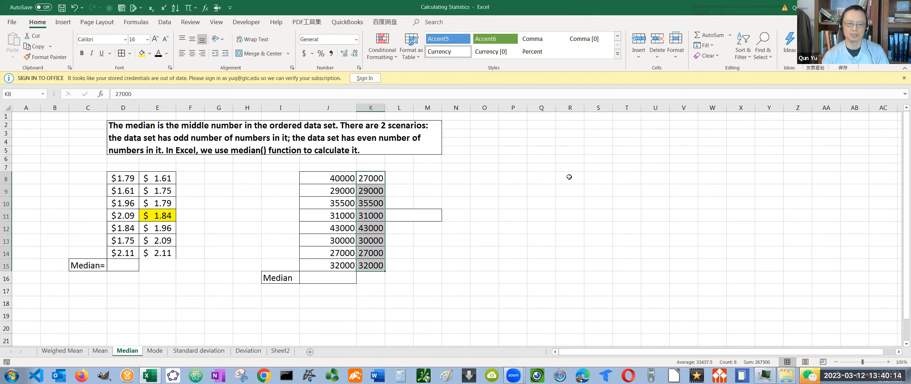
{"action": "left_click", "coordinate": [541, 204]}
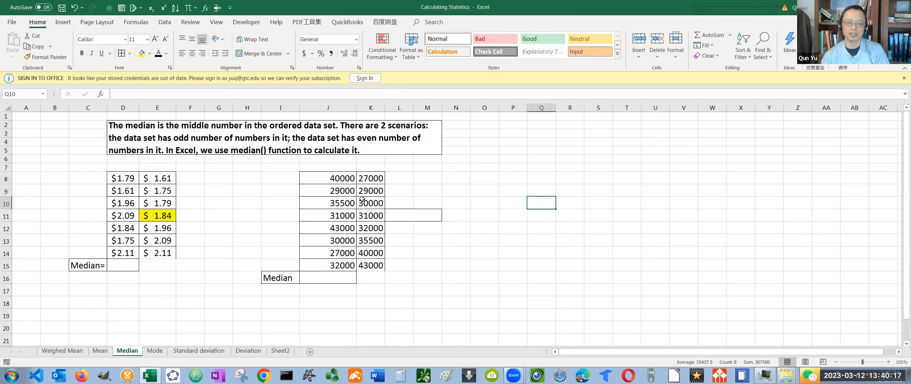
- Highlight the two middle values of the sorted second data set, cells K11:K12, with a yellow fill
{"action": "left_click", "coordinate": [367, 218]}
{"action": "left_click_drag", "start_coordinate": [368, 218], "coordinate": [368, 228]}
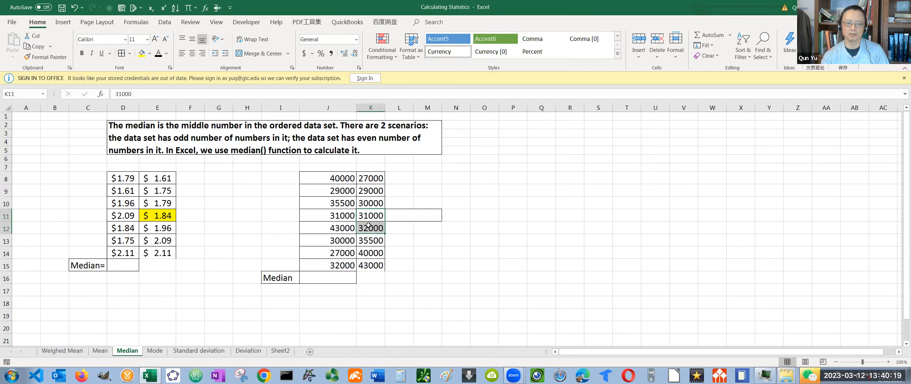
{"action": "left_click", "coordinate": [140, 53]}
{"action": "left_click", "coordinate": [512, 192]}
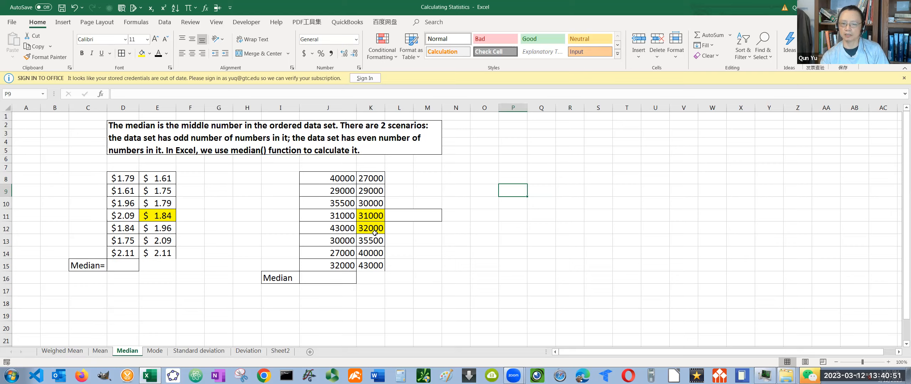
- Average the two highlighted middle values in cell L11 with the formula =average(K11:K12)
{"action": "left_click", "coordinate": [406, 217]}
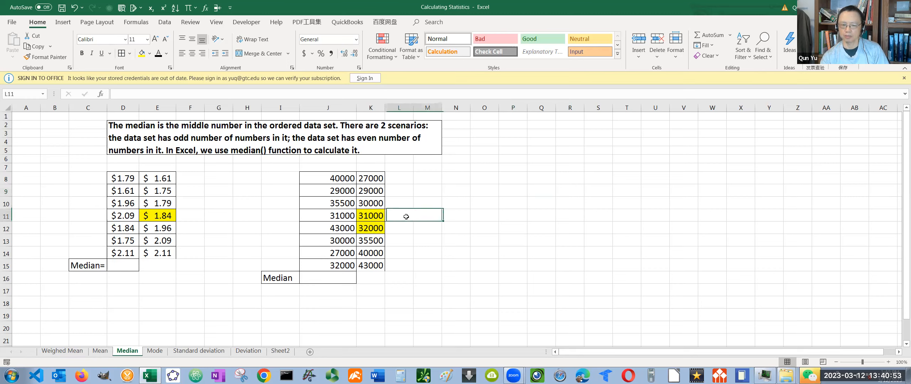
{"action": "type", "text": "="}
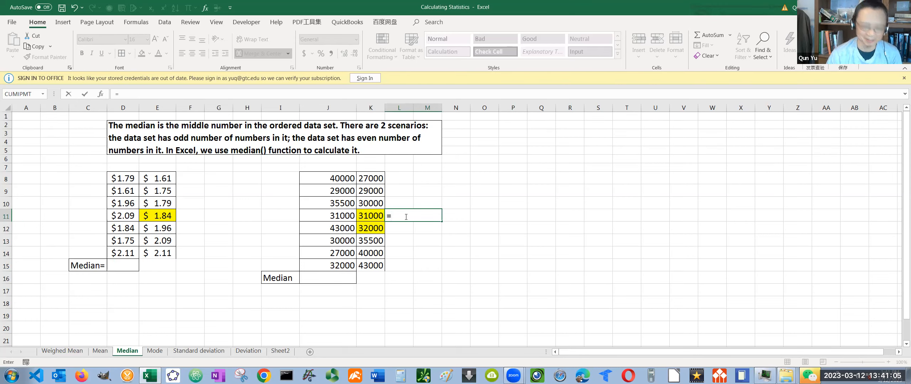
{"action": "type", "text": "a"}
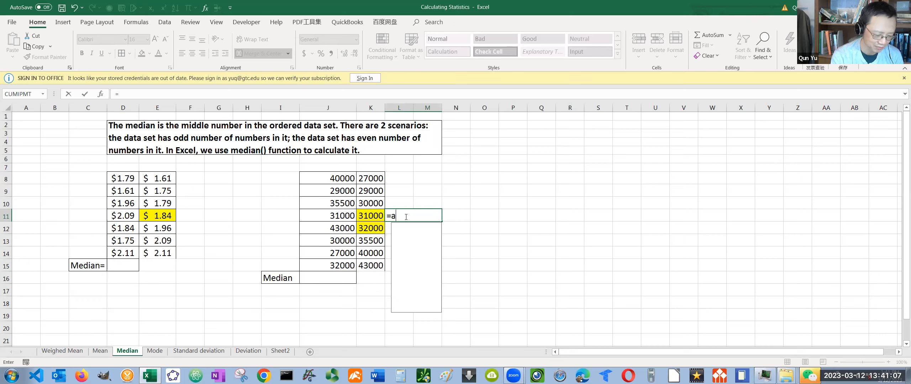
{"action": "type", "text": "verage("}
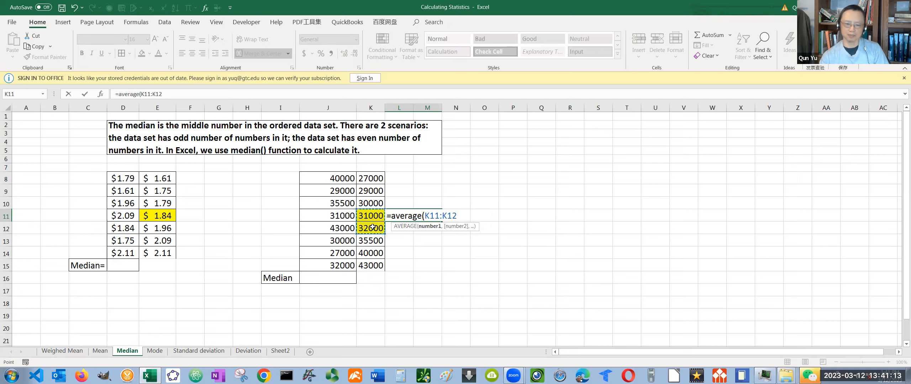
{"action": "type", "text": ")"}
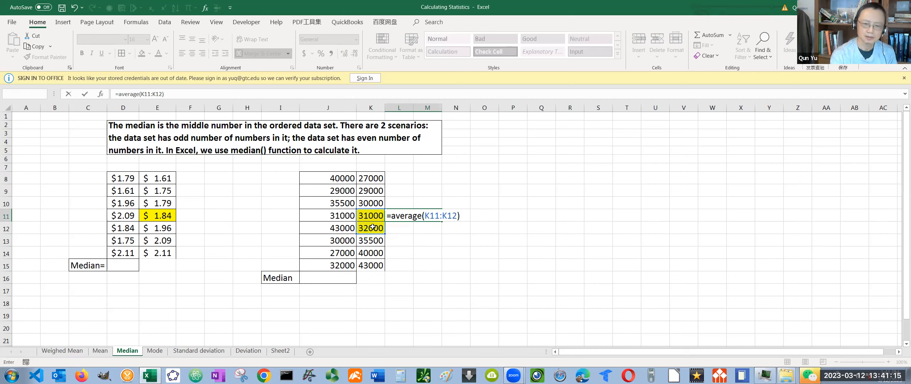
{"action": "key", "text": "Return"}
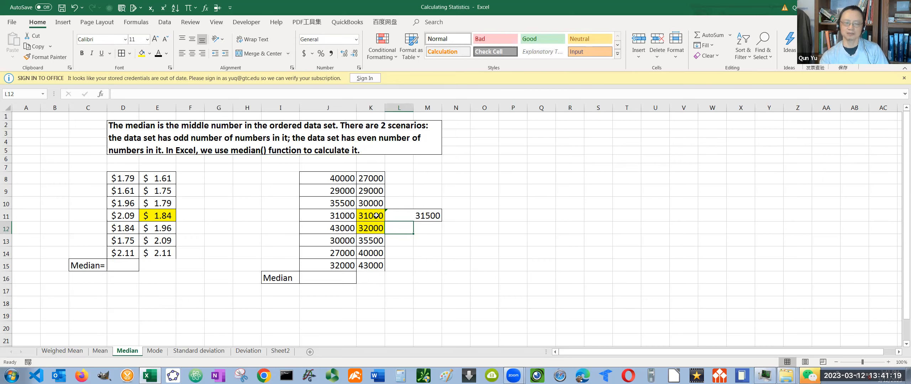
- Center the calculated average horizontally in the merged cell L11
{"action": "left_click", "coordinate": [400, 215]}
{"action": "left_click", "coordinate": [191, 53]}
{"action": "left_click", "coordinate": [548, 229]}
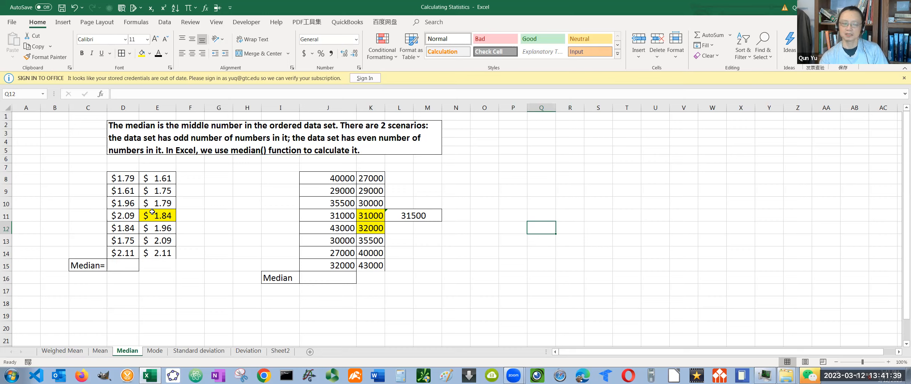
- Calculate the median of the original prices in cell D15 with =median(D8:D14)
{"action": "left_click", "coordinate": [118, 267]}
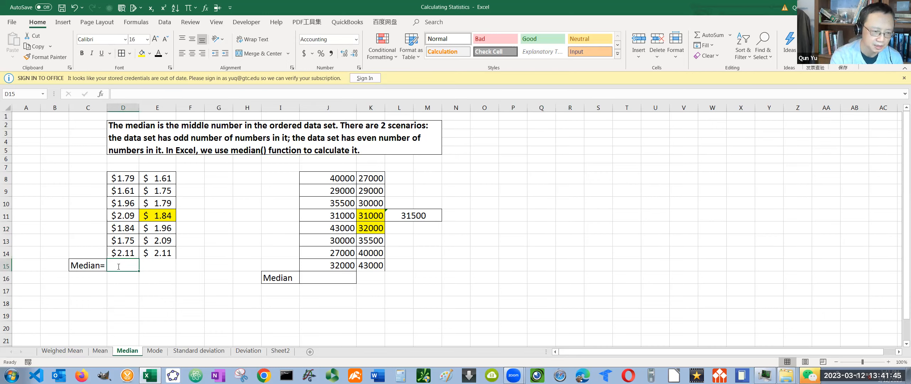
{"action": "type", "text": "=median"}
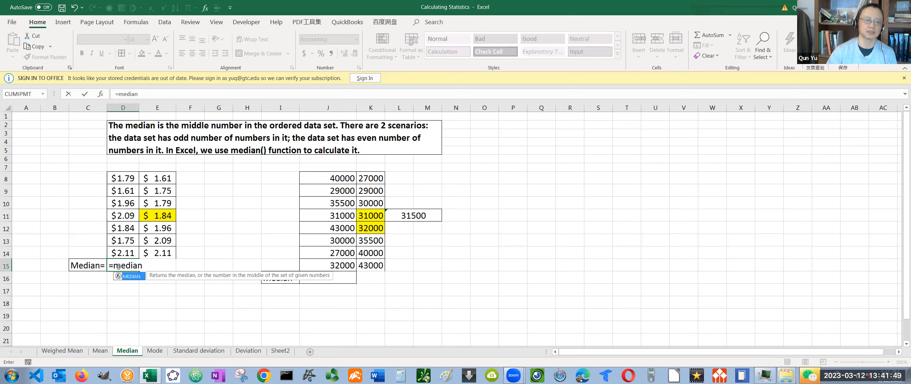
{"action": "type", "text": "("}
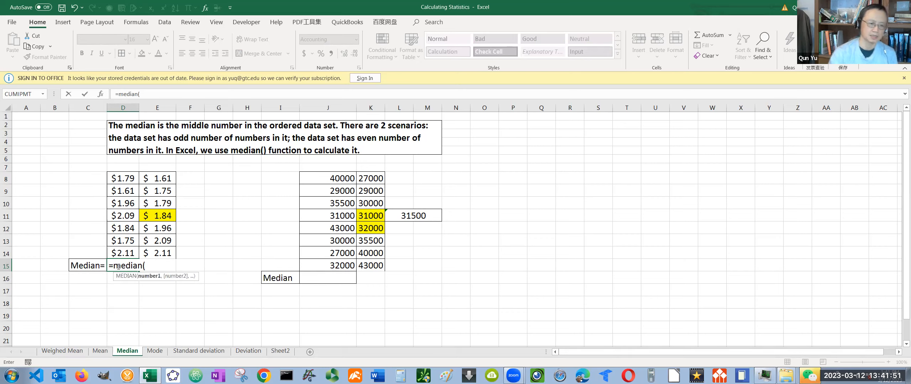
{"action": "left_click_drag", "start_coordinate": [124, 179], "coordinate": [120, 247]}
{"action": "type", "text": ")"}
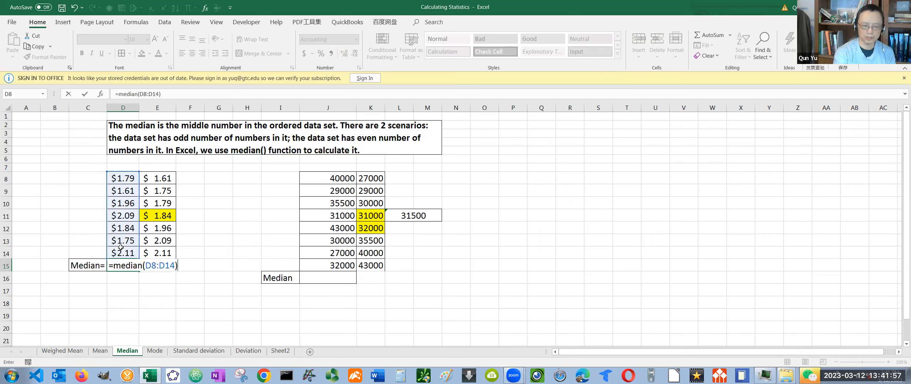
{"action": "key", "text": "Return"}
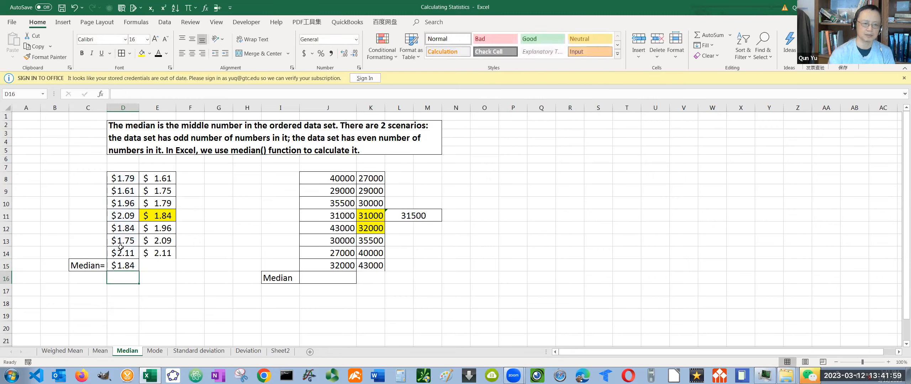
- Calculate the median of the second original data set in cell J16 with =median(J8:J15)
{"action": "left_click", "coordinate": [324, 278]}
{"action": "type", "text": "="}
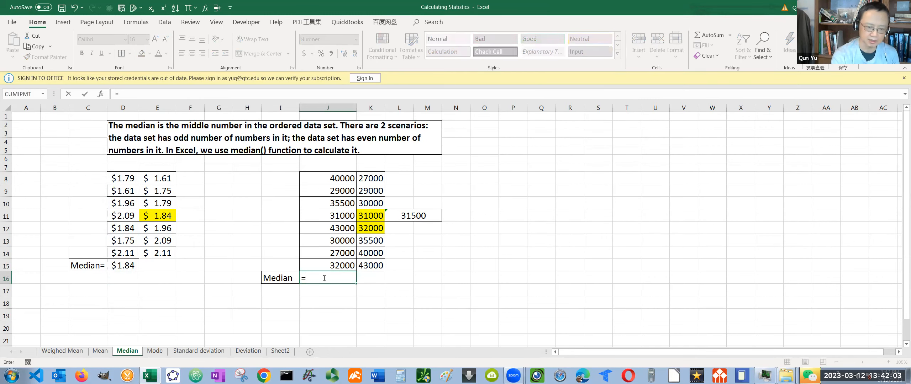
{"action": "type", "text": "median"}
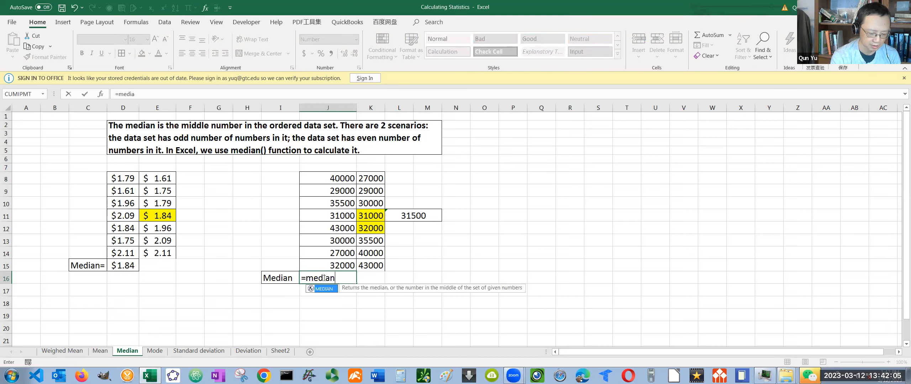
{"action": "type", "text": "("}
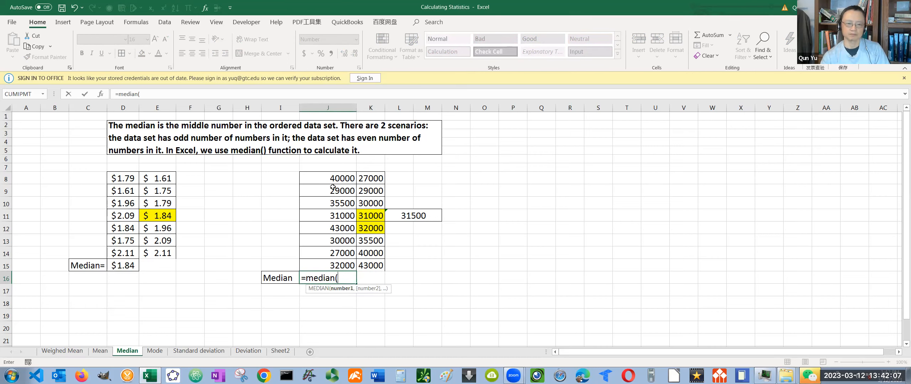
{"action": "left_click_drag", "start_coordinate": [333, 179], "coordinate": [335, 262]}
{"action": "type", "text": ")"}
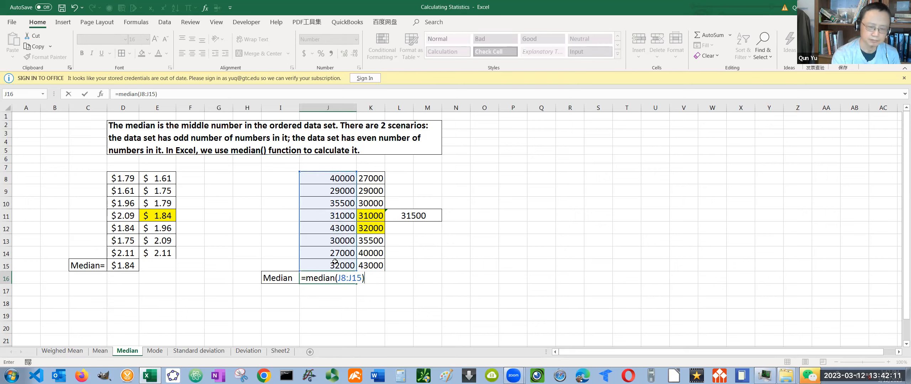
{"action": "key", "text": "Return"}
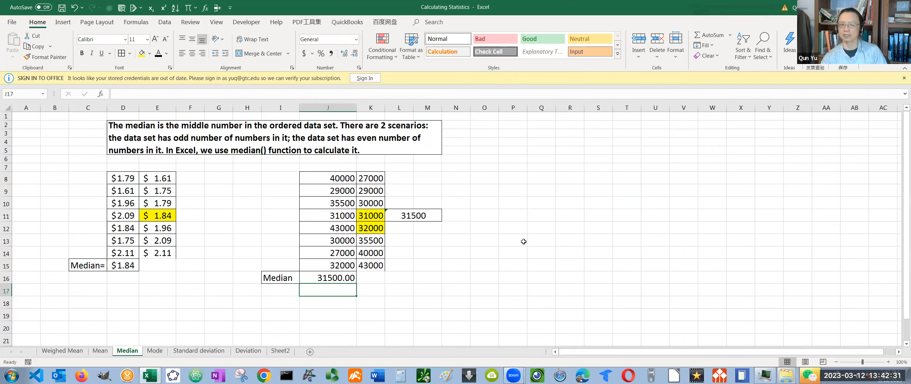
- On the Mode sheet, copy the first data set in D7:D18 into E7:E18
{"action": "left_click", "coordinate": [155, 351]}
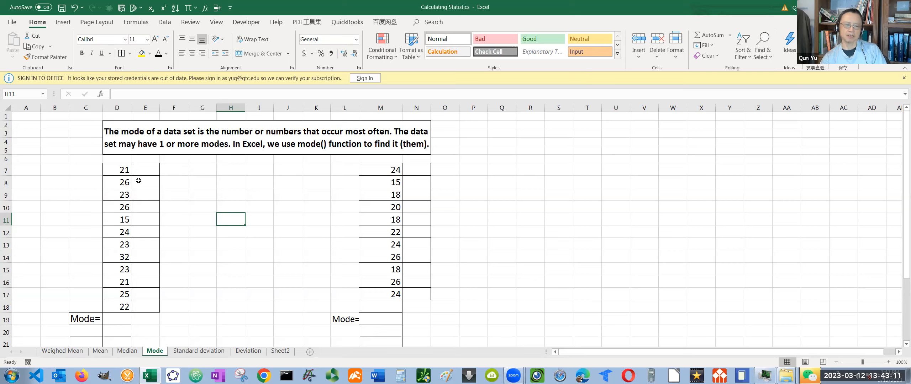
{"action": "left_click_drag", "start_coordinate": [115, 171], "coordinate": [116, 305]}
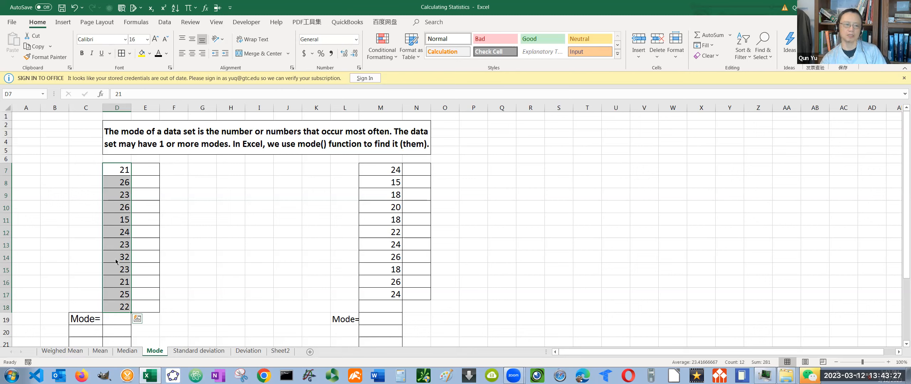
{"action": "right_click", "coordinate": [129, 233]}
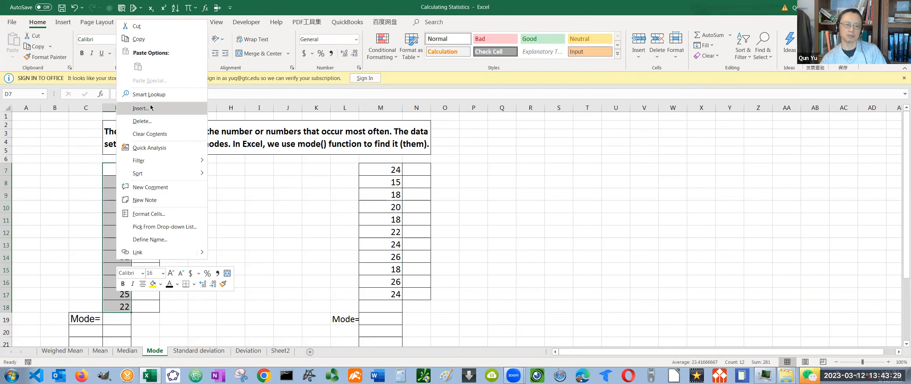
{"action": "left_click", "coordinate": [150, 42]}
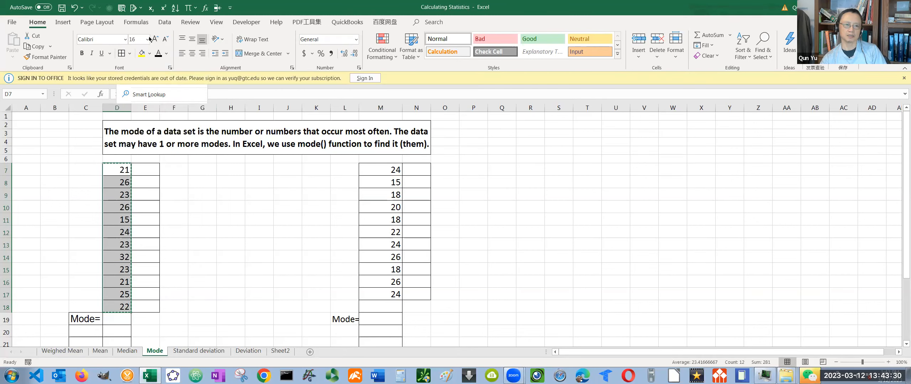
{"action": "left_click", "coordinate": [143, 168]}
{"action": "key", "text": "ctrl+v"}
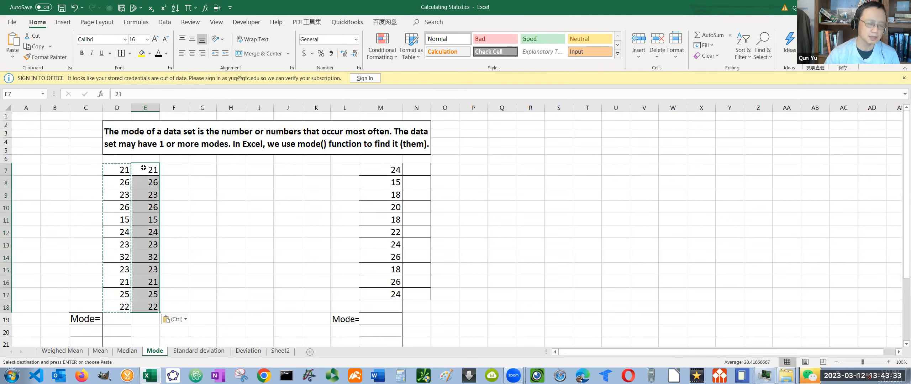
{"action": "key", "text": "Escape"}
- Sort only the copied numbers in E7:E18 from smallest to largest, leaving the adjacent column out of the sort
{"action": "right_click", "coordinate": [144, 169]}
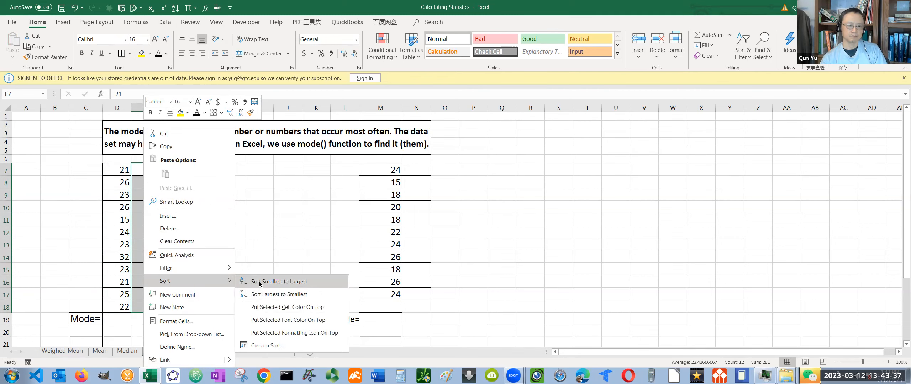
{"action": "left_click", "coordinate": [259, 285]}
{"action": "left_click", "coordinate": [456, 160]}
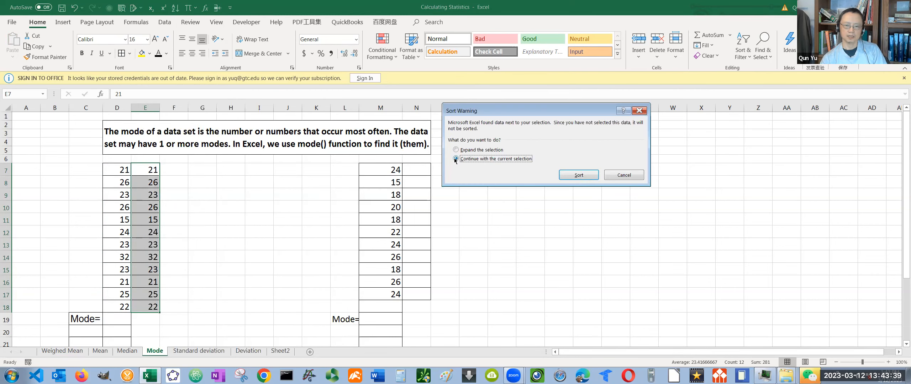
{"action": "left_click", "coordinate": [573, 176]}
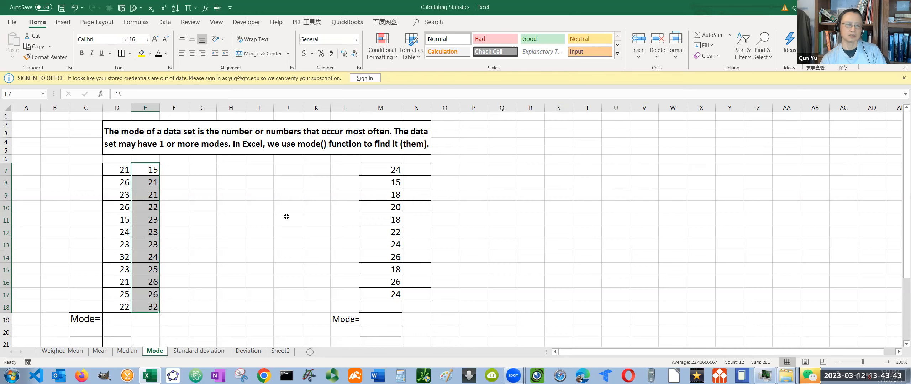
{"action": "left_click", "coordinate": [253, 224]}
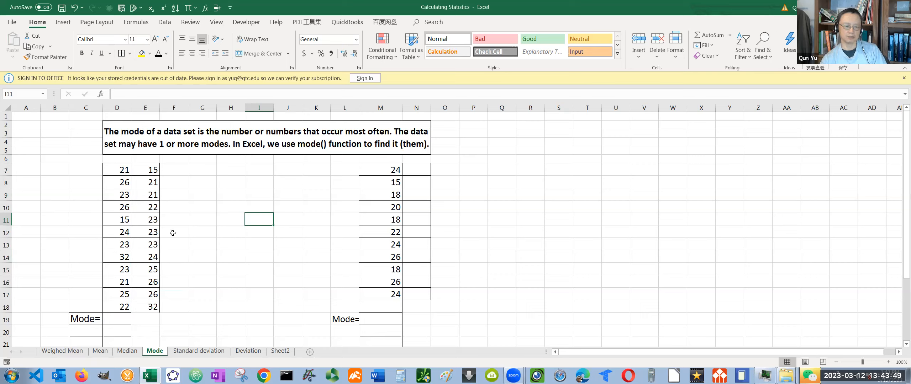
- Examine the repeated values in cells E11:E13 of the sorted column
{"action": "left_click_drag", "start_coordinate": [150, 221], "coordinate": [149, 242]}
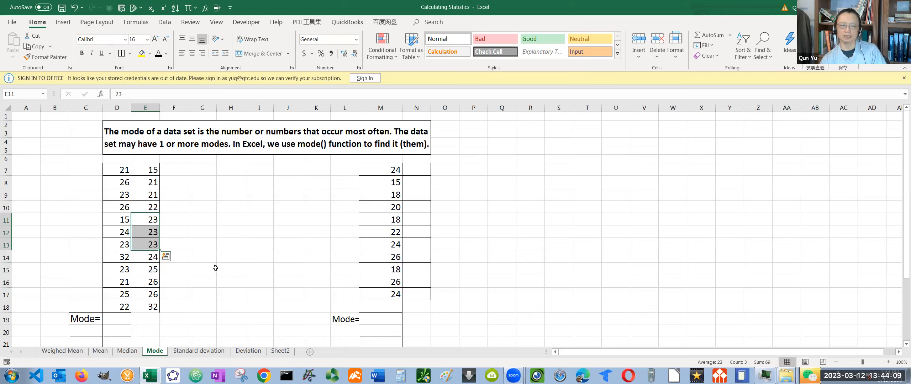
{"action": "left_click", "coordinate": [180, 232]}
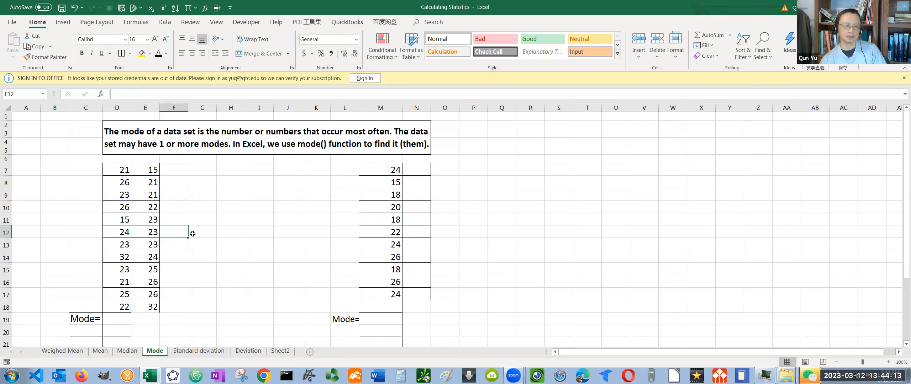
- Enter 23 in cell G12 beside the first sorted column and set its font size to 16
{"action": "left_click", "coordinate": [192, 234]}
{"action": "type", "text": "23"}
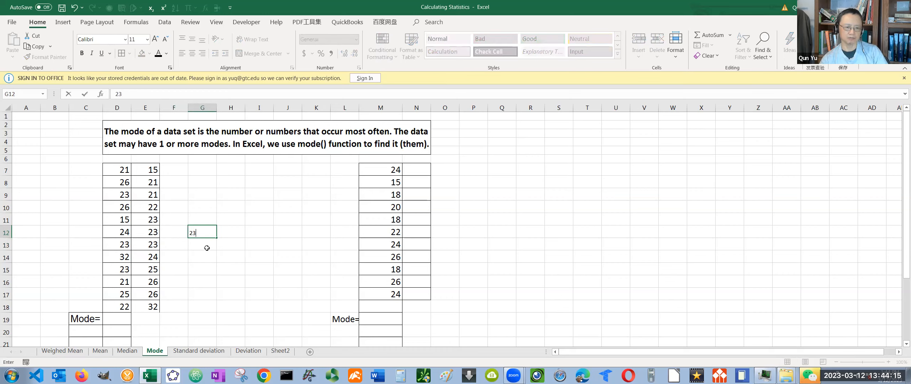
{"action": "key", "text": "Return"}
{"action": "left_click", "coordinate": [197, 234]}
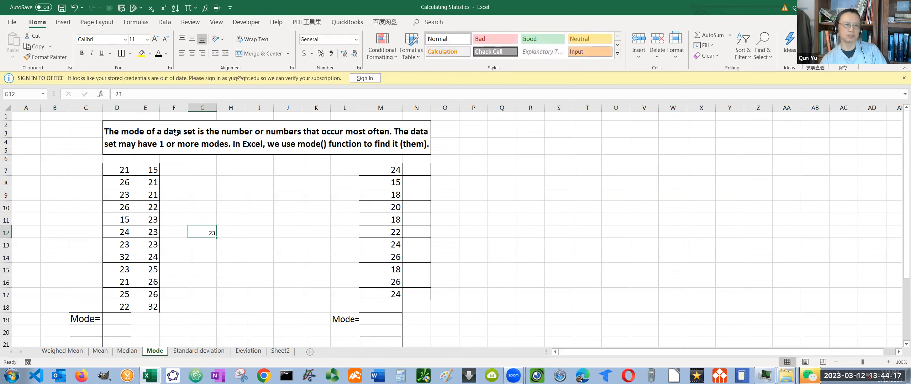
{"action": "left_click", "coordinate": [147, 40]}
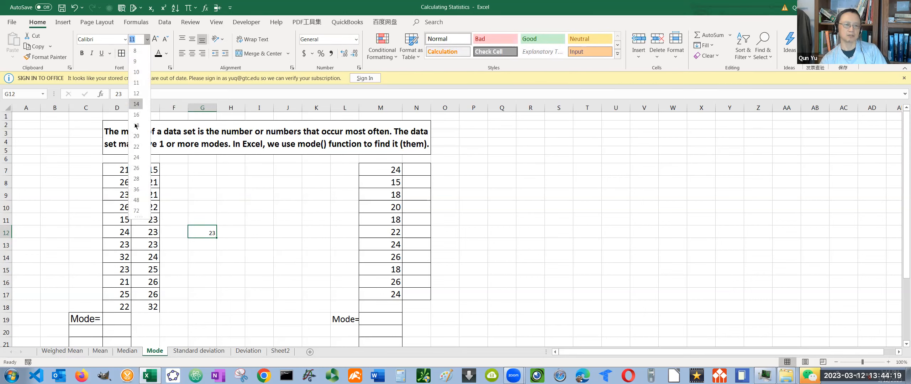
{"action": "left_click", "coordinate": [137, 115]}
{"action": "left_click", "coordinate": [267, 223]}
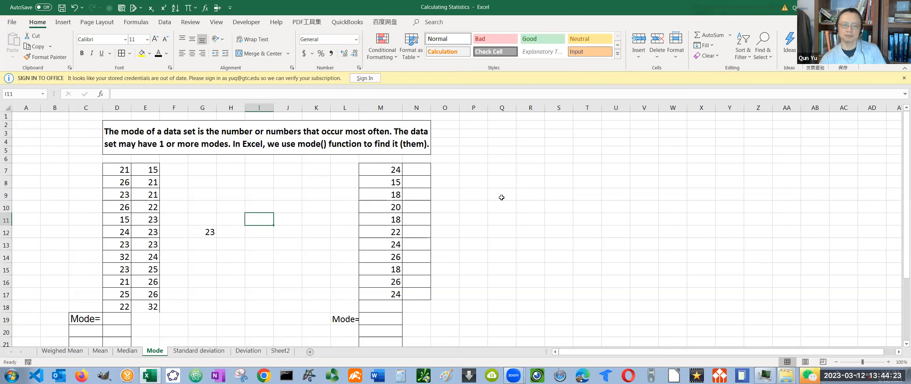
- Copy the second data set in M7:M17 into N7:N17
{"action": "left_click_drag", "start_coordinate": [388, 170], "coordinate": [389, 289]}
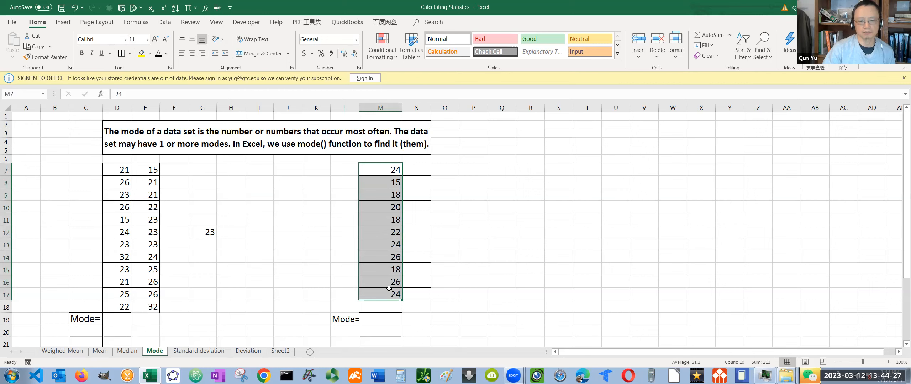
{"action": "right_click", "coordinate": [390, 289]}
{"action": "left_click", "coordinate": [421, 69]}
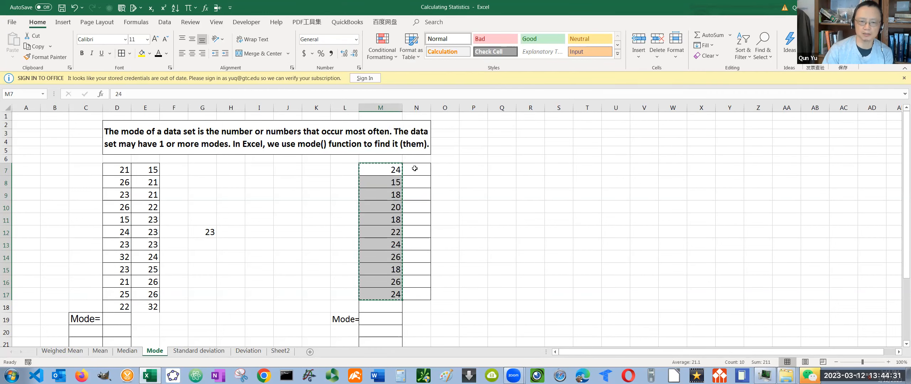
{"action": "left_click", "coordinate": [415, 168]}
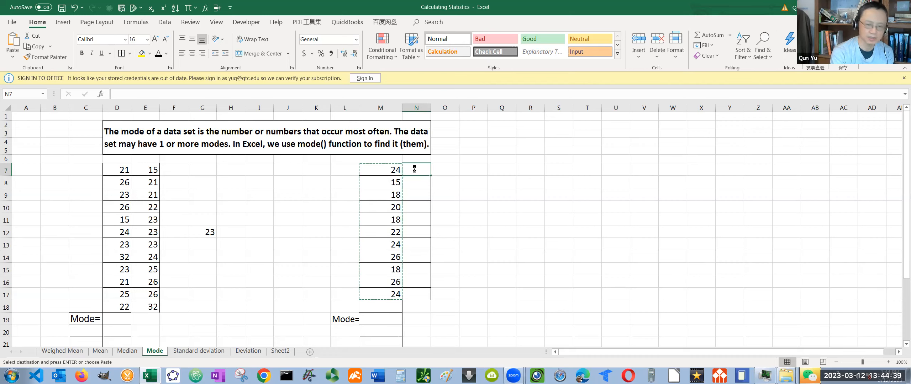
{"action": "key", "text": "ctrl+v"}
{"action": "key", "text": "Escape"}
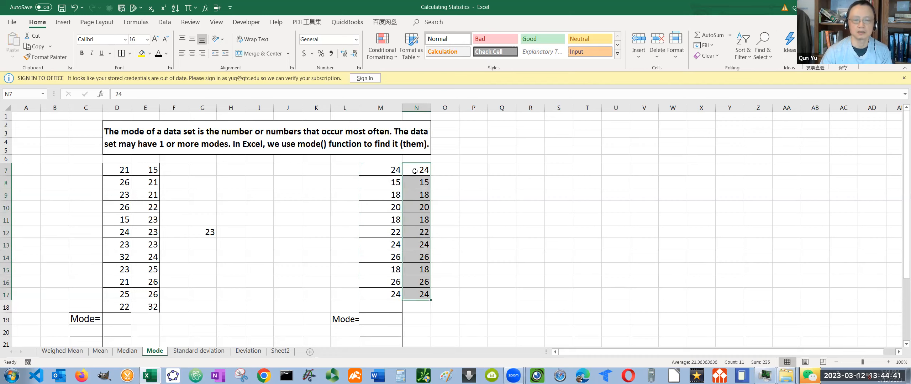
- Sort only the copied numbers in N7:N17 from smallest to largest, continuing with the current selection
{"action": "right_click", "coordinate": [415, 172]}
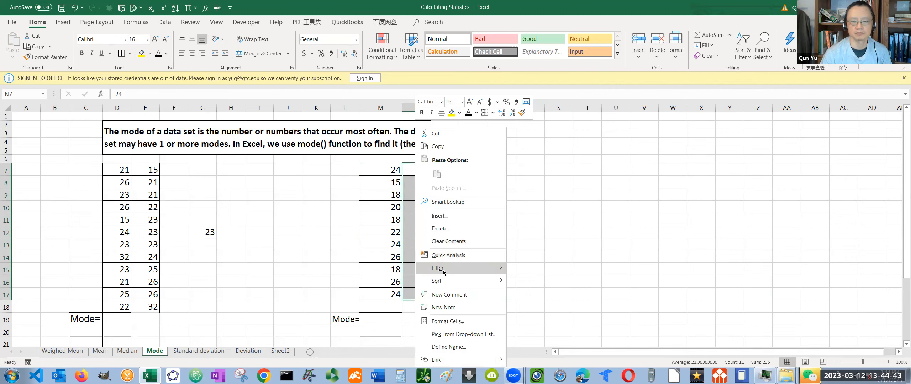
{"action": "mouse_move", "coordinate": [443, 281]}
{"action": "left_click", "coordinate": [530, 281]}
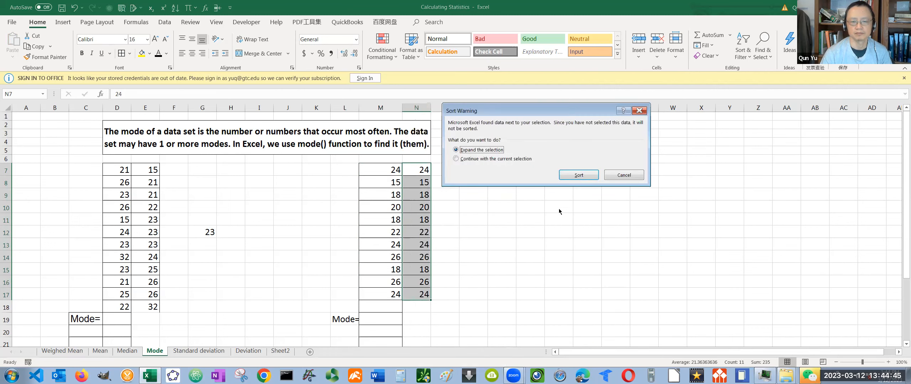
{"action": "left_click", "coordinate": [456, 159]}
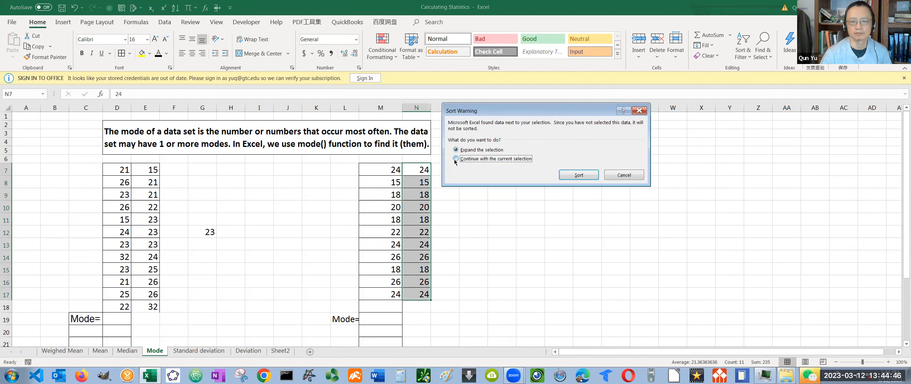
{"action": "left_click", "coordinate": [578, 175]}
{"action": "left_click", "coordinate": [567, 179]}
- Fill the repeated values in N8:N10 and N13:N15 of the sorted column with yellow
{"action": "left_click", "coordinate": [419, 185]}
{"action": "left_click_drag", "start_coordinate": [420, 191], "coordinate": [419, 208]}
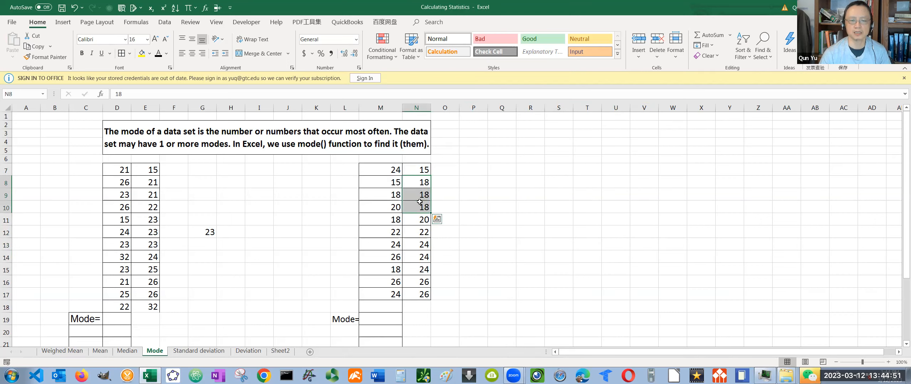
{"action": "left_click", "coordinate": [142, 54]}
{"action": "left_click", "coordinate": [527, 199]}
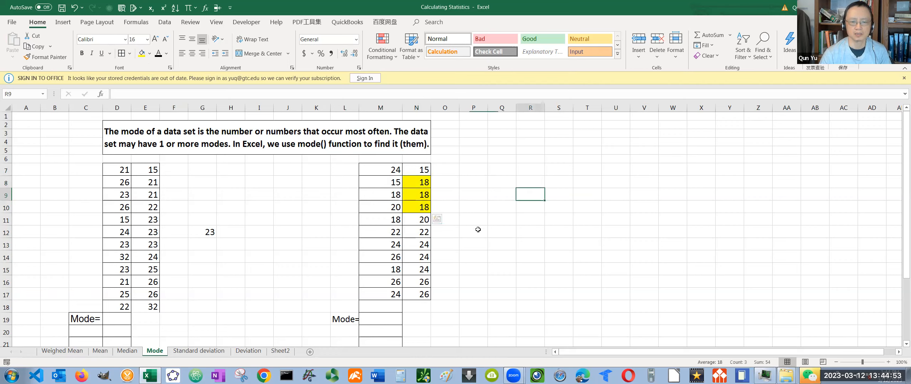
{"action": "left_click_drag", "start_coordinate": [422, 245], "coordinate": [421, 270]}
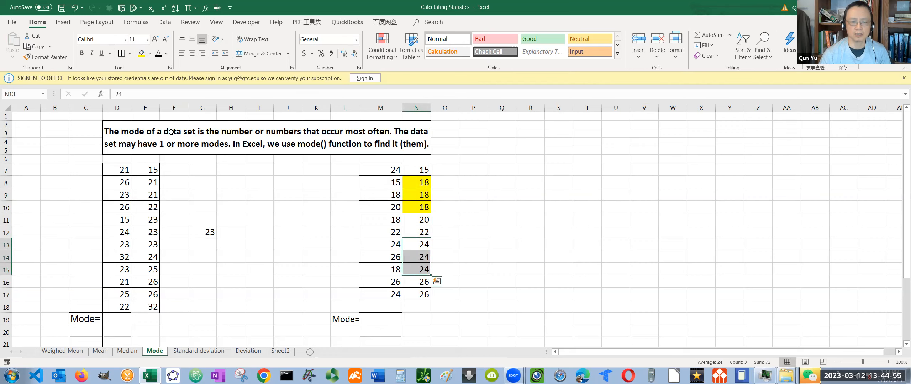
{"action": "left_click", "coordinate": [142, 54]}
{"action": "left_click", "coordinate": [580, 196]}
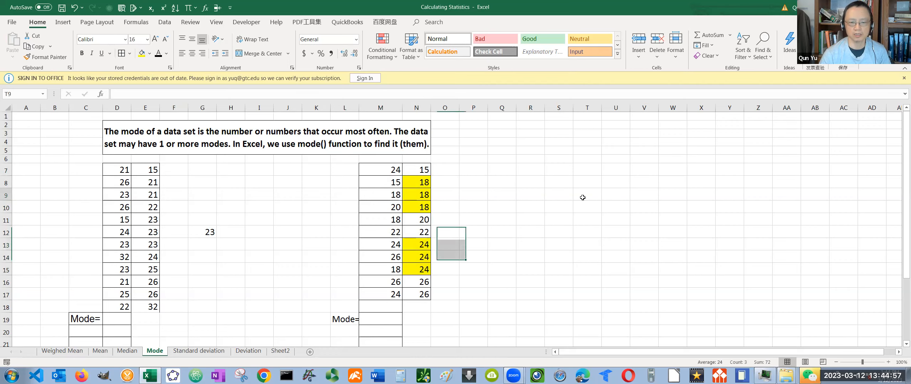
- Enter "18, 24" in cell P10 and set its font size to 16
{"action": "left_click", "coordinate": [469, 206]}
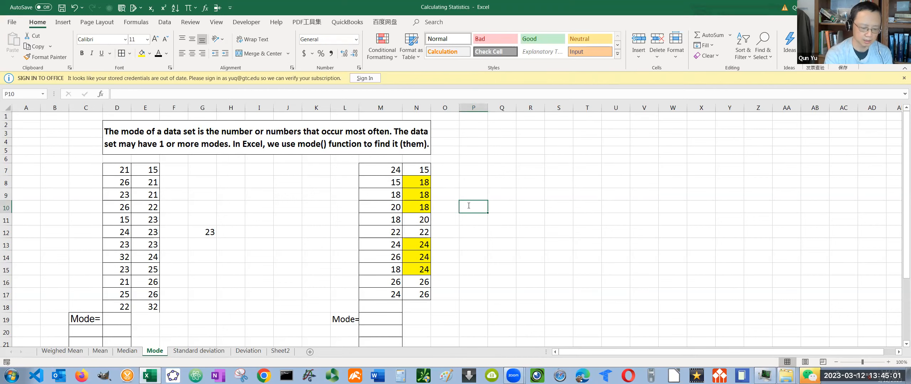
{"action": "type", "text": "18, 2"}
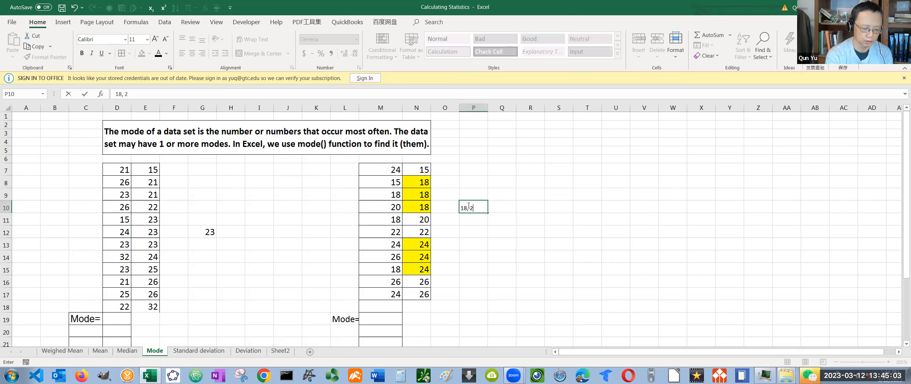
{"action": "type", "text": "4"}
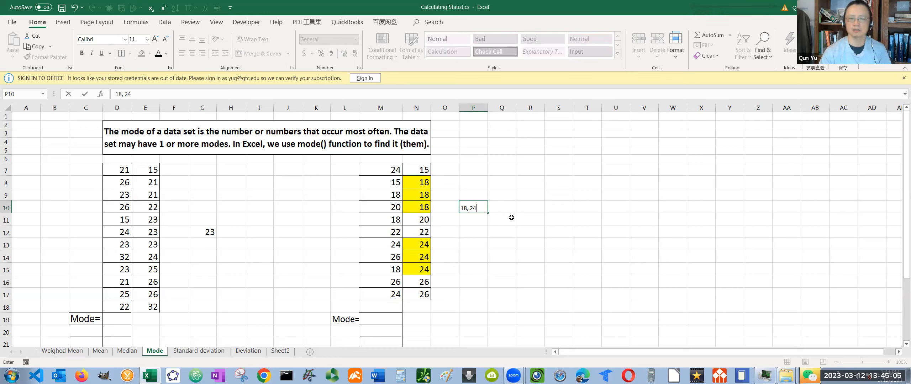
{"action": "left_click", "coordinate": [511, 216]}
{"action": "left_click", "coordinate": [470, 209]}
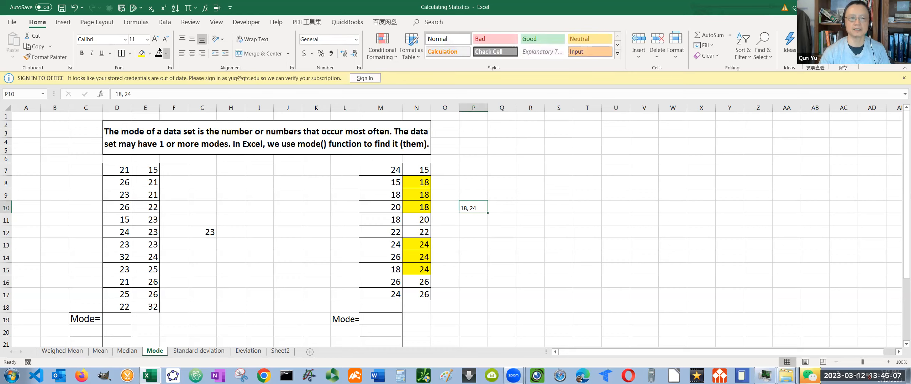
{"action": "left_click", "coordinate": [147, 40]}
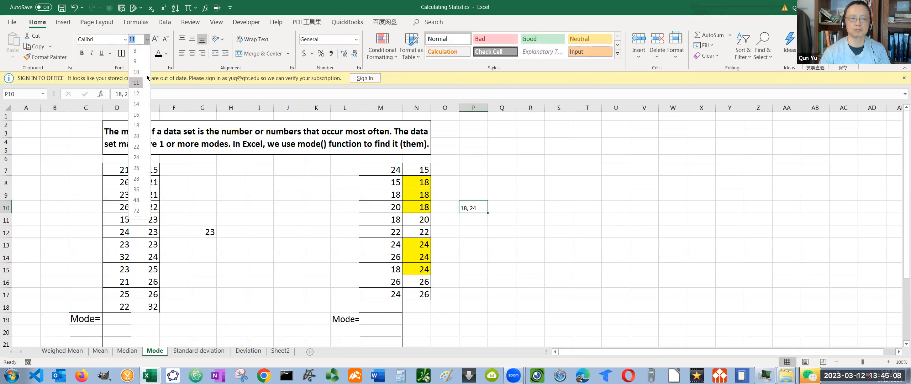
{"action": "left_click", "coordinate": [137, 114]}
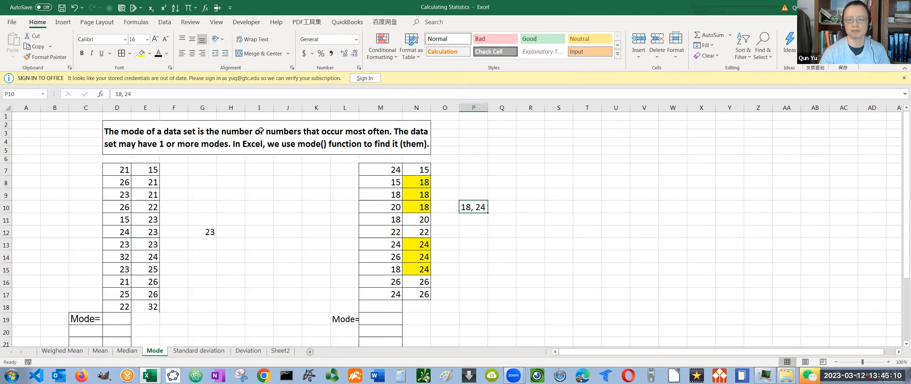
{"action": "left_click", "coordinate": [559, 192]}
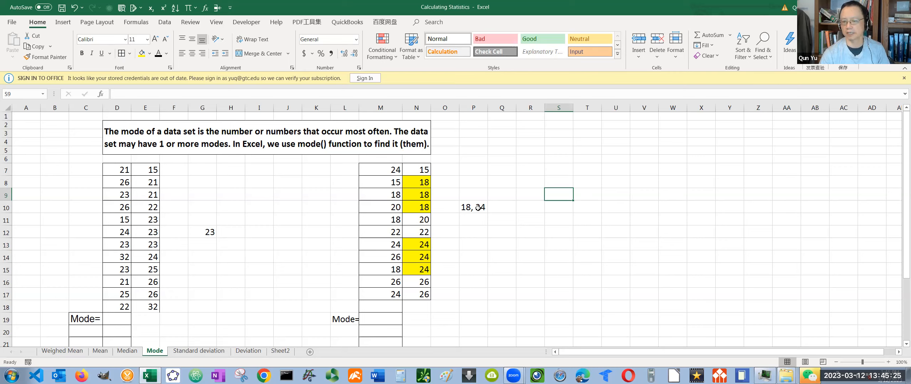
{"action": "left_click", "coordinate": [500, 163]}
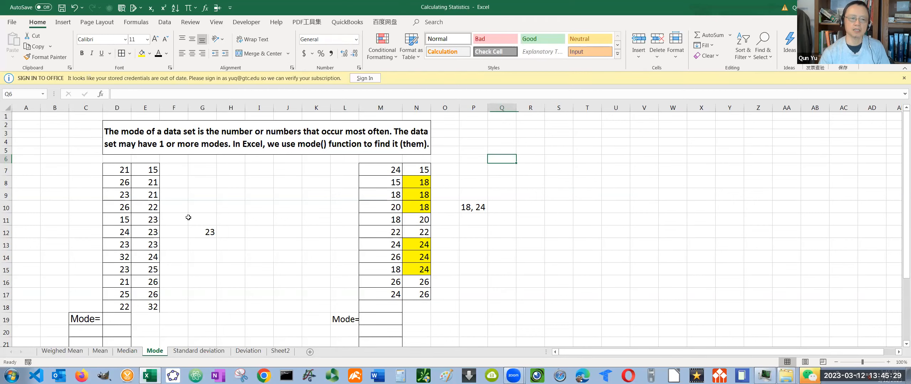
- Calculate the mode of the first original data set in cell D19 with =MODE.MULT(D7:D18)
{"action": "left_click", "coordinate": [113, 318]}
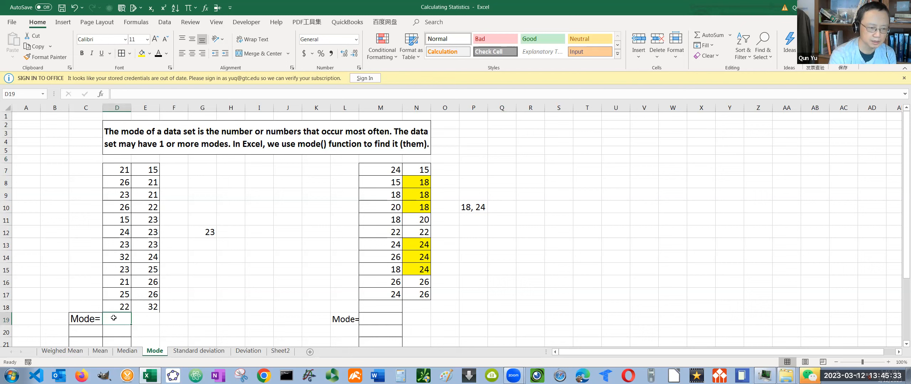
{"action": "type", "text": "=mod"}
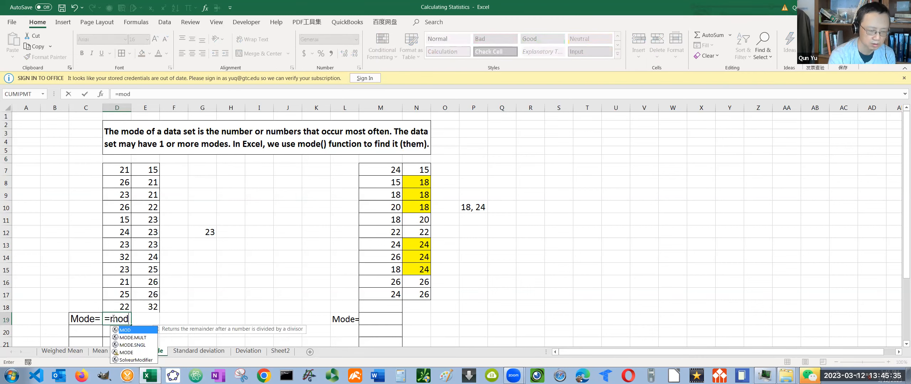
{"action": "type", "text": "e("}
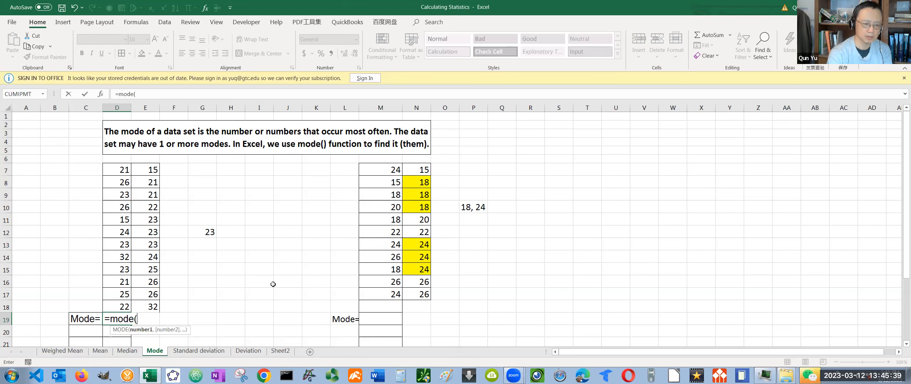
{"action": "key", "text": "BackSpace"}
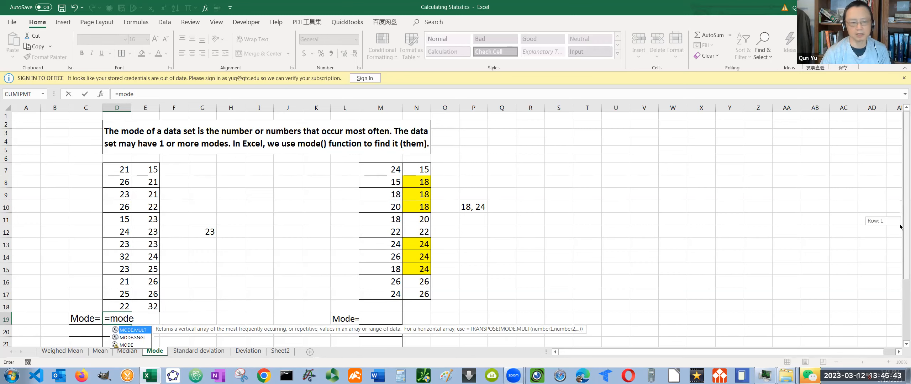
{"action": "scroll", "coordinate": [900, 224], "scroll_direction": "down", "scroll_amount": 1}
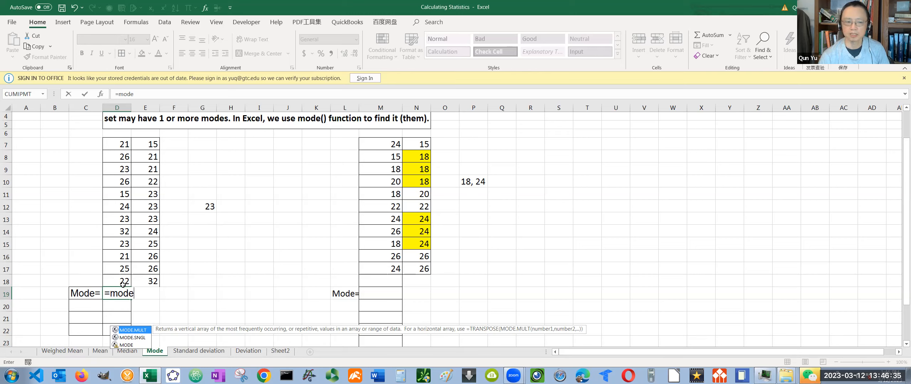
{"action": "double_click", "coordinate": [133, 331]}
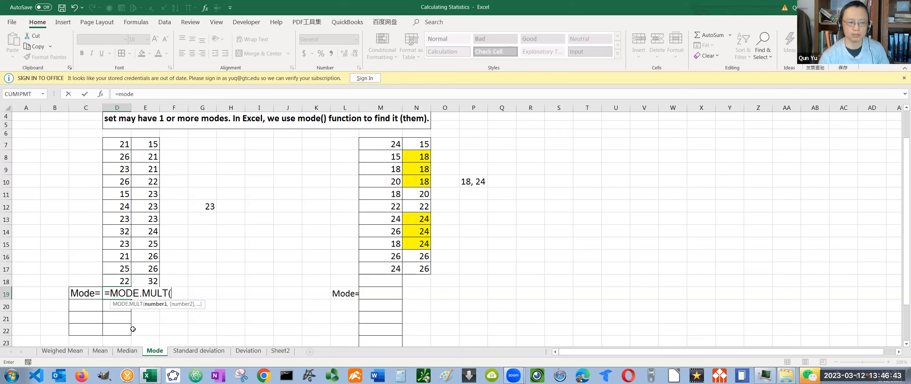
{"action": "left_click_drag", "start_coordinate": [118, 146], "coordinate": [118, 277]}
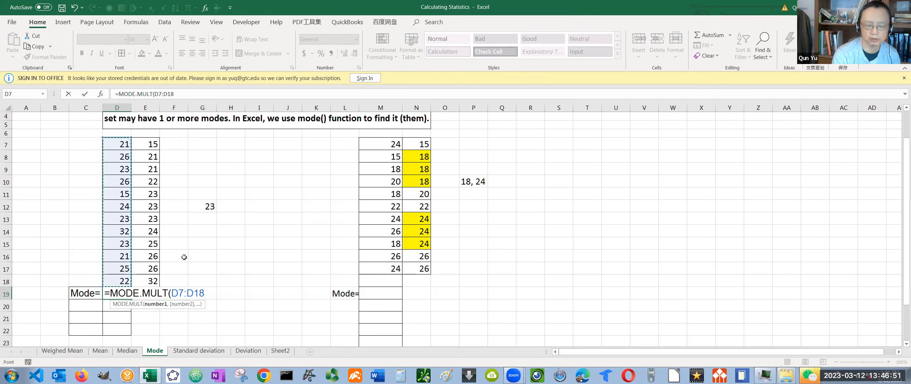
{"action": "type", "text": ")"}
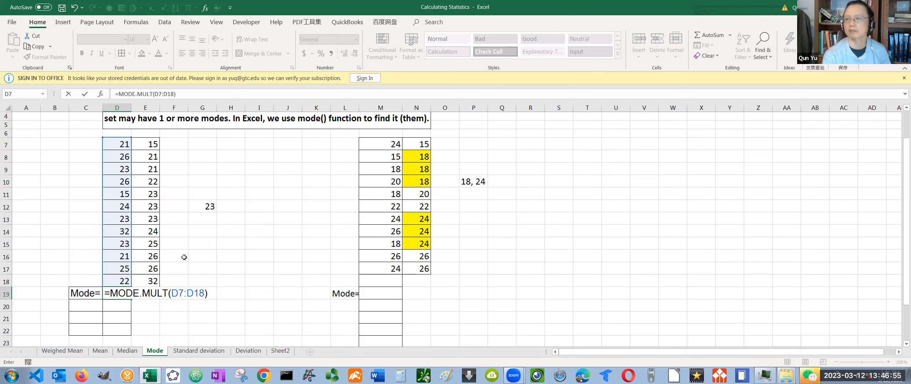
{"action": "key", "text": "Return"}
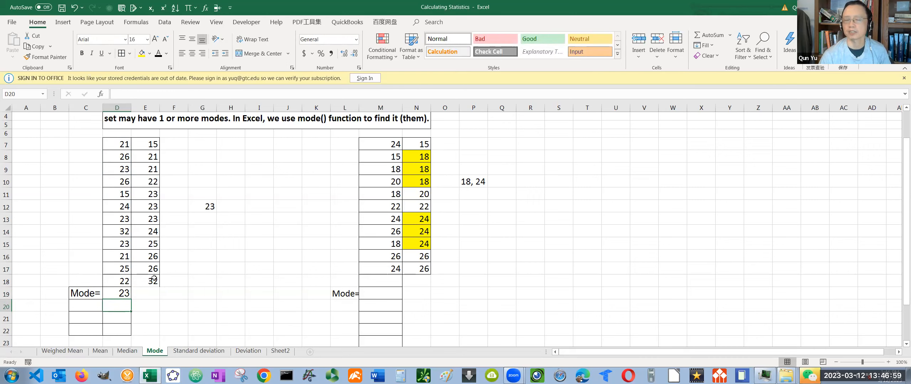
- Replace the formula in cell D19 with =MODE.SNGL(D7:D18) to calculate the first data set's mode
{"action": "left_click", "coordinate": [121, 293]}
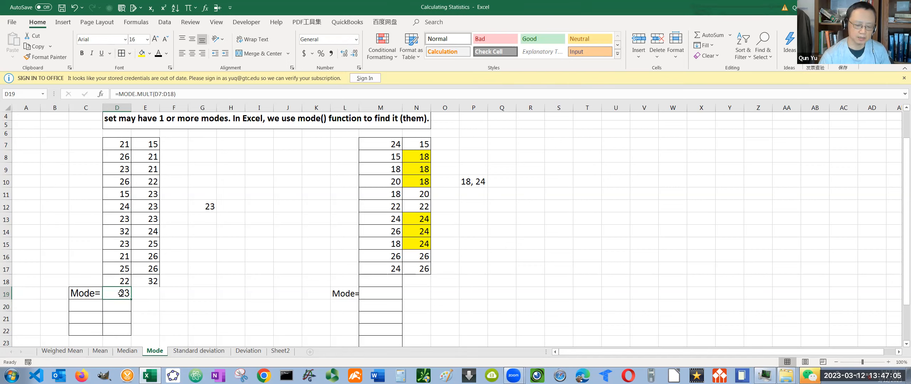
{"action": "key", "text": "Delete"}
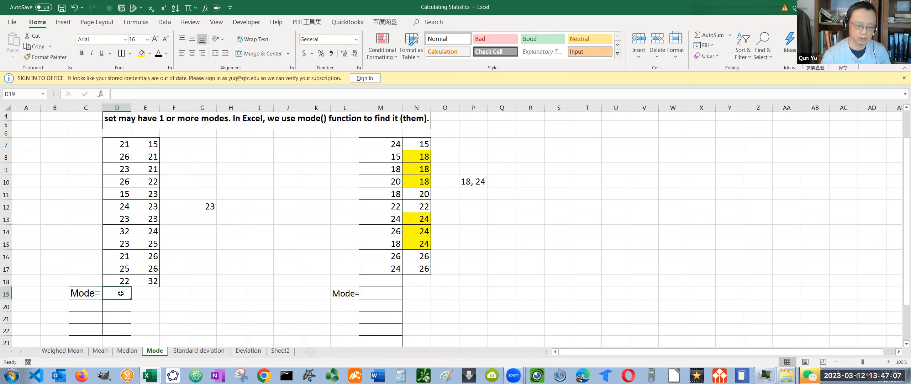
{"action": "type", "text": "=m"}
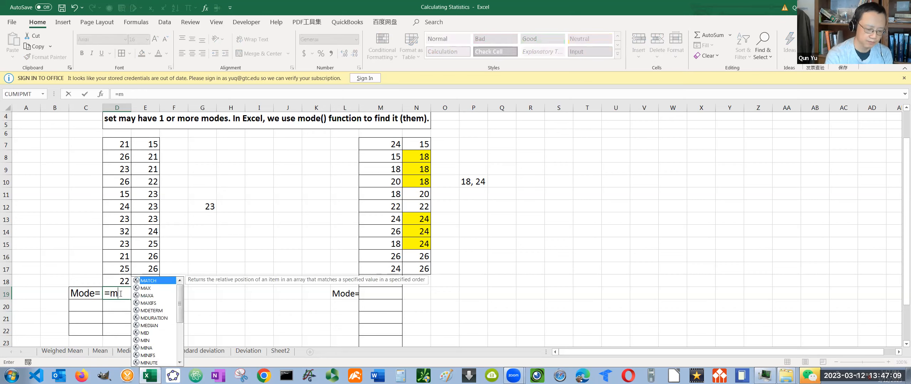
{"action": "type", "text": "ode"}
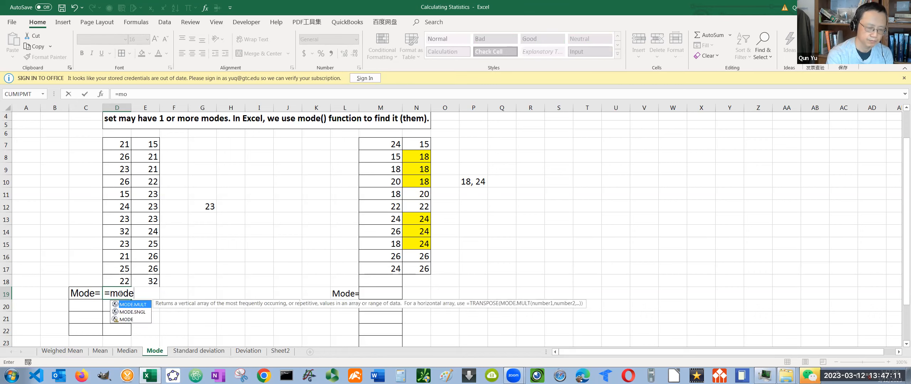
{"action": "left_click", "coordinate": [127, 312]}
{"action": "double_click", "coordinate": [127, 312]}
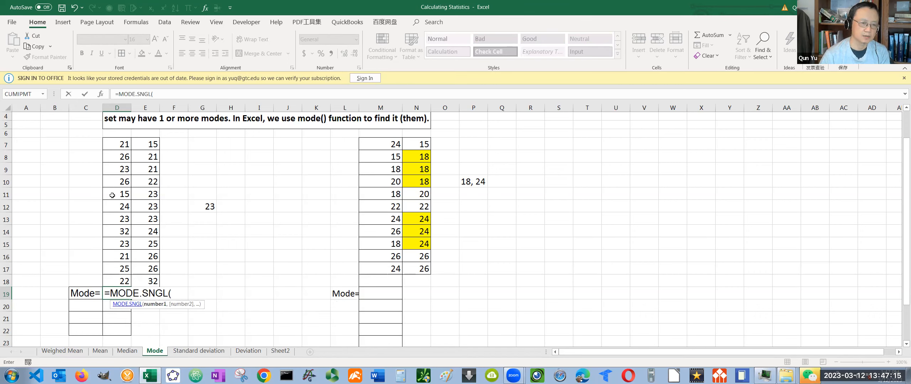
{"action": "left_click_drag", "start_coordinate": [117, 144], "coordinate": [117, 277]}
{"action": "type", "text": ")"}
{"action": "key", "text": "Return"}
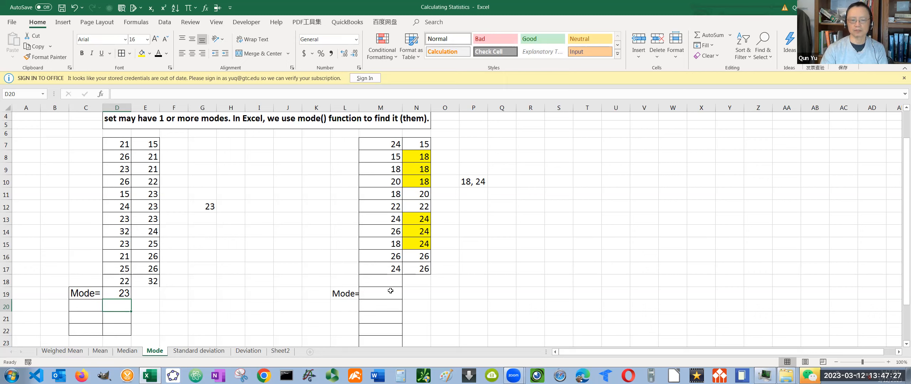
- Try to calculate the modes of the second original data set in cell M19 with =MODE.MULT(M7:M17)
{"action": "left_click", "coordinate": [377, 295]}
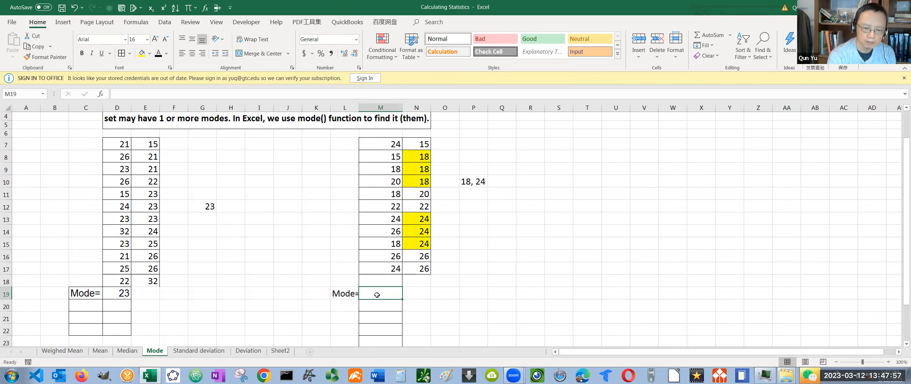
{"action": "type", "text": "mode"}
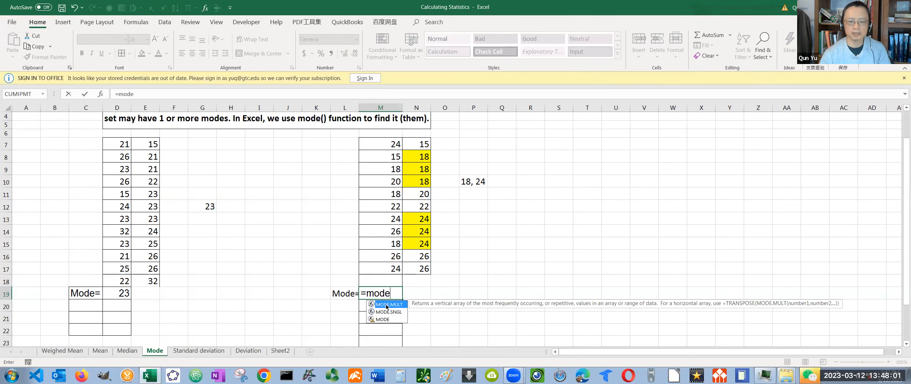
{"action": "double_click", "coordinate": [387, 305]}
{"action": "left_click_drag", "start_coordinate": [390, 143], "coordinate": [400, 270]}
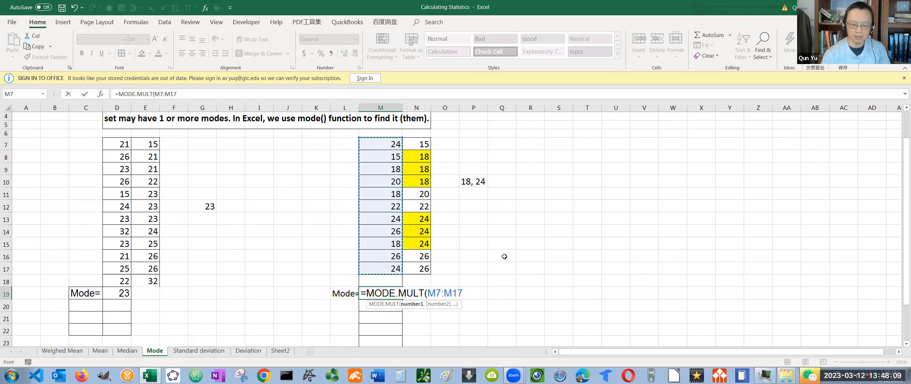
{"action": "type", "text": ")"}
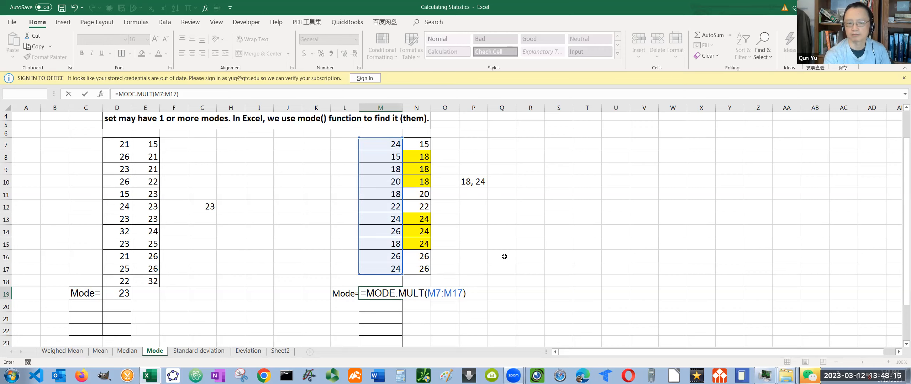
{"action": "key", "text": "Return"}
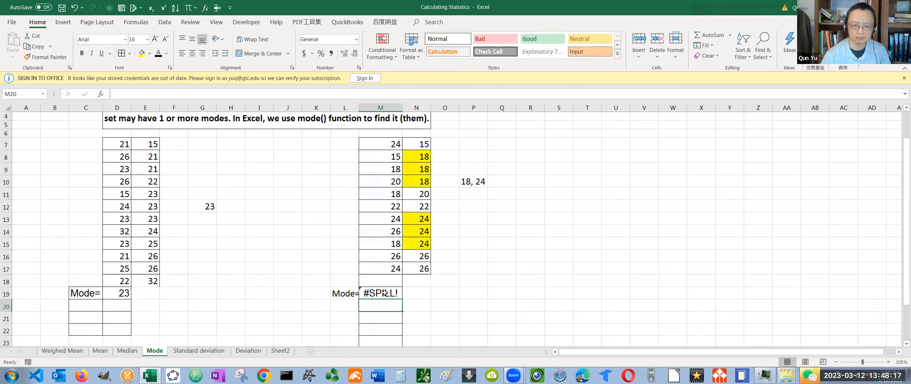
- Check the MODE.MULT formula and its range in cell M19, and clear the cell
{"action": "double_click", "coordinate": [383, 293]}
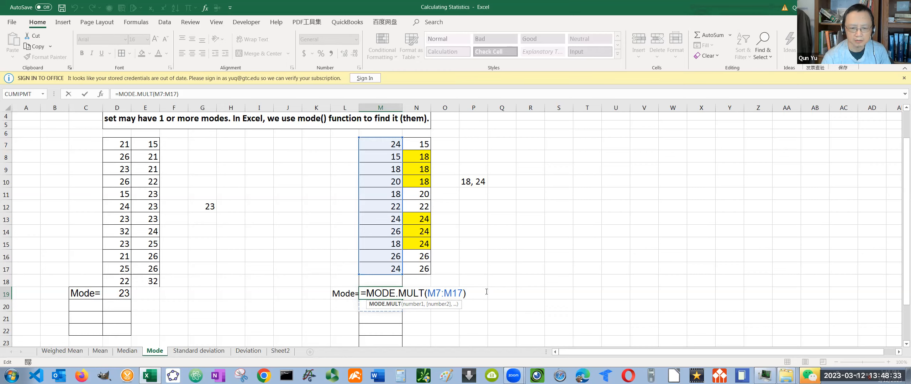
{"action": "key", "text": "Right"}
{"action": "key", "text": "Right"}
{"action": "key", "text": "Right"}
{"action": "key", "text": "Right"}
{"action": "key", "text": "Right"}
{"action": "key", "text": "Right"}
{"action": "key", "text": "Right"}
{"action": "key", "text": "Right"}
{"action": "key", "text": "Right"}
{"action": "key", "text": "Right"}
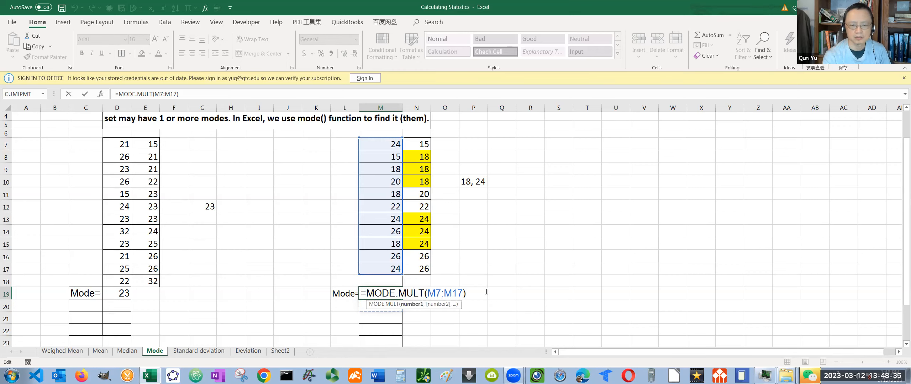
{"action": "key", "text": "Right"}
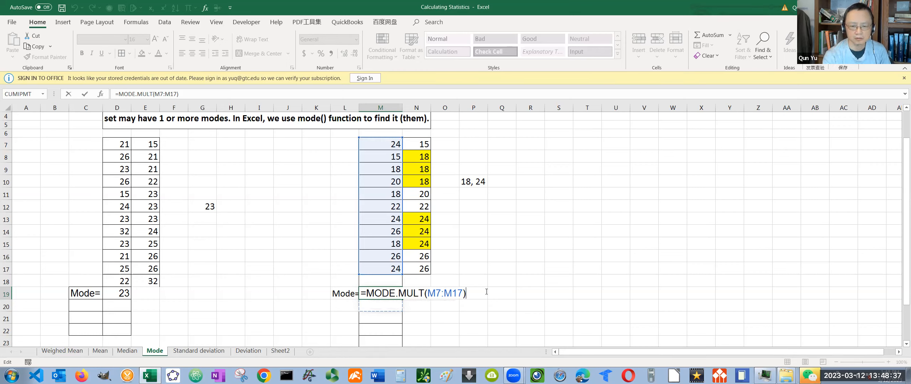
{"action": "key", "text": "Return"}
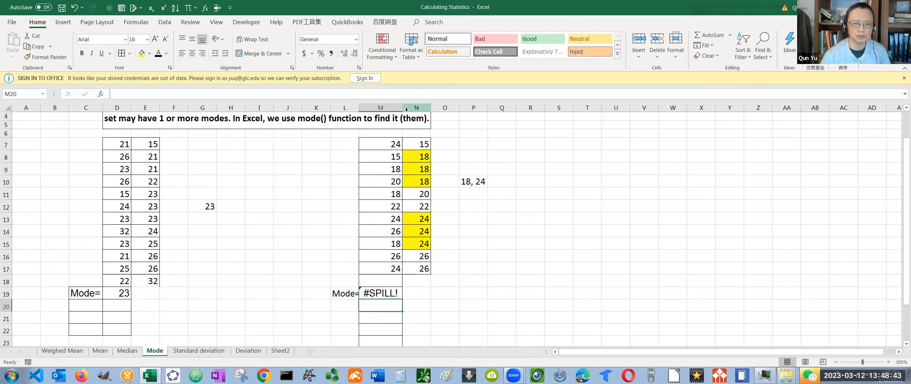
{"action": "left_click", "coordinate": [388, 294]}
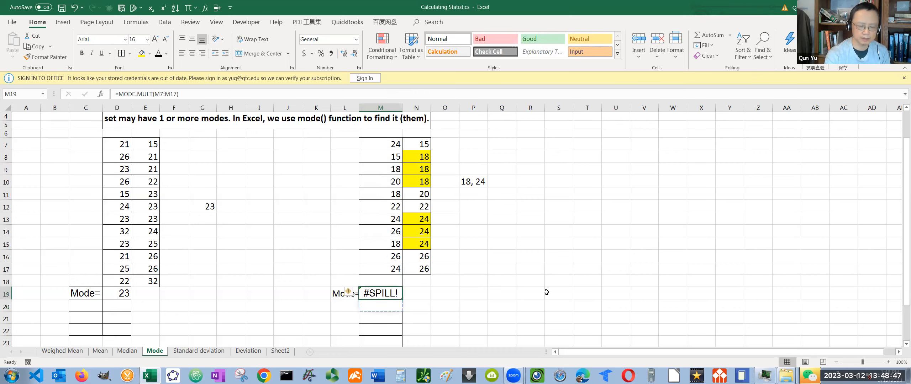
{"action": "key", "text": "Delete"}
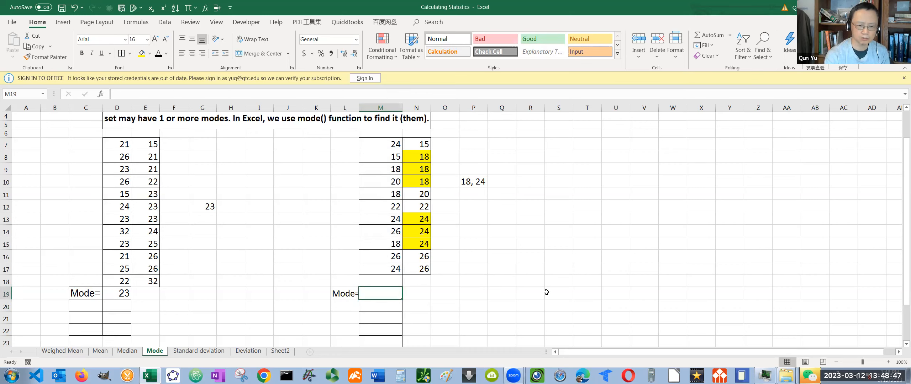
- Calculate the modes of the second original data set in cell P19 with =MODE.MULT(M7:M17)
{"action": "left_click", "coordinate": [462, 294]}
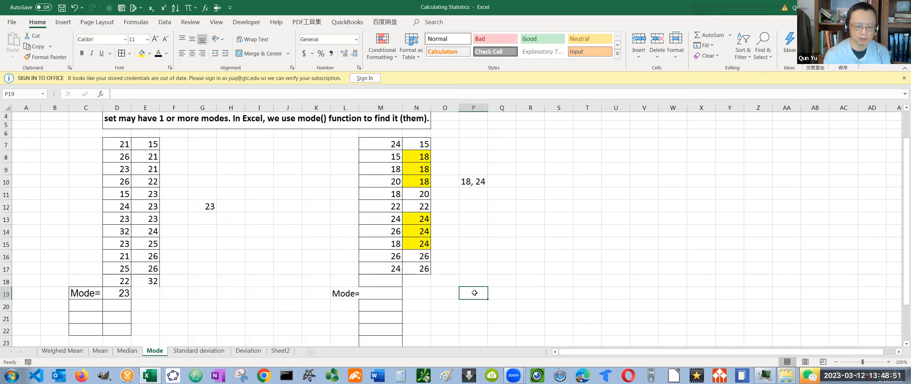
{"action": "type", "text": "="}
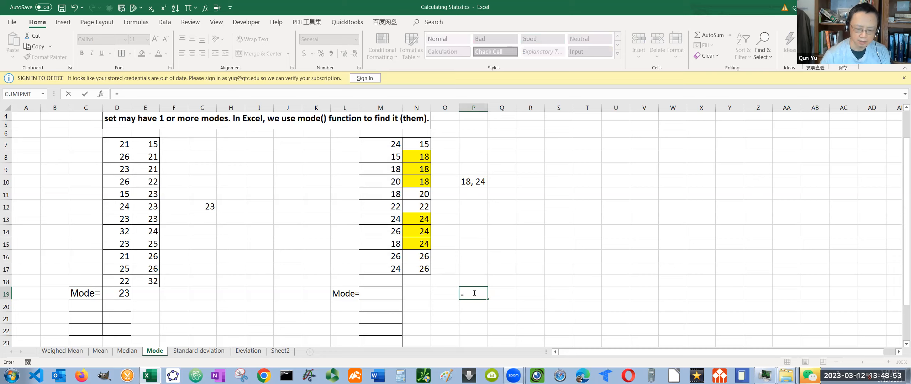
{"action": "key", "text": "BackSpace"}
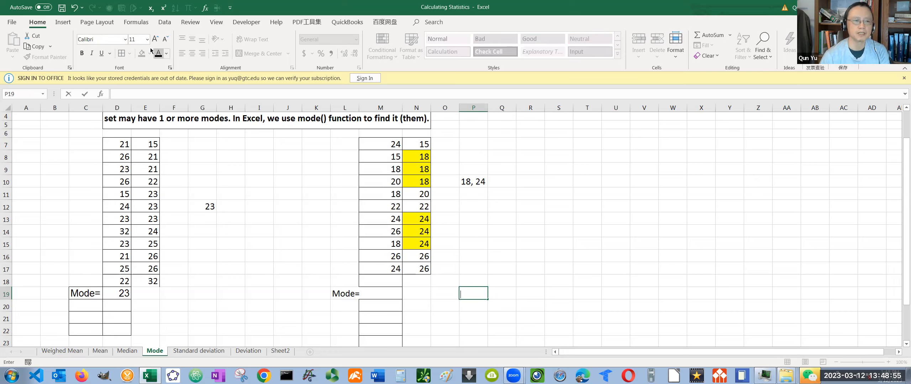
{"action": "left_click", "coordinate": [147, 39]}
{"action": "left_click", "coordinate": [138, 115]}
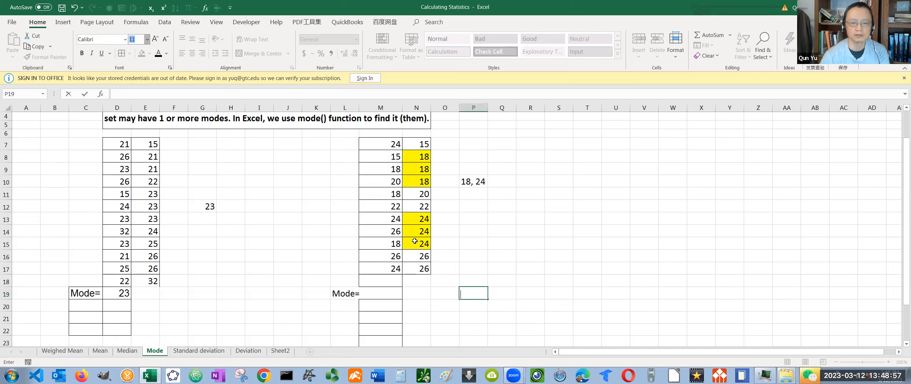
{"action": "type", "text": "="}
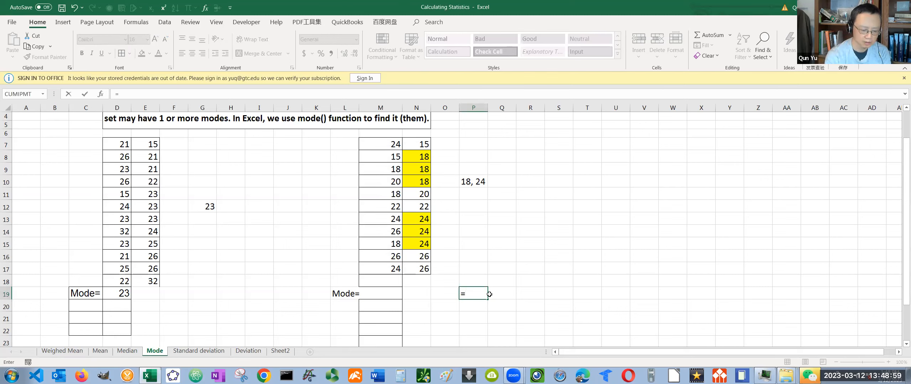
{"action": "type", "text": "mode"}
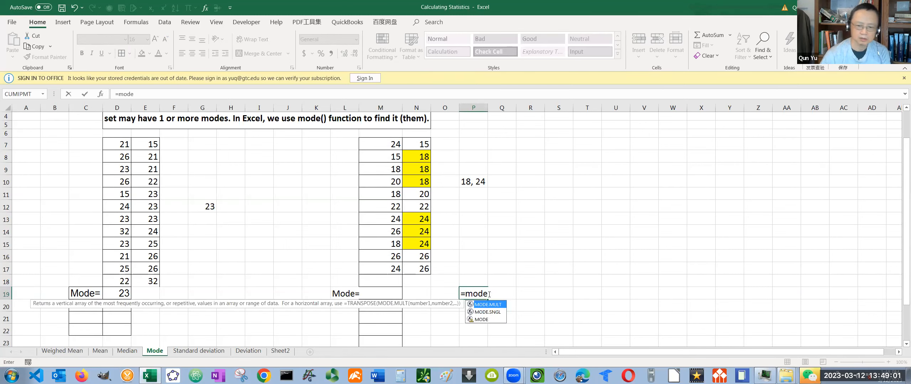
{"action": "double_click", "coordinate": [498, 305]}
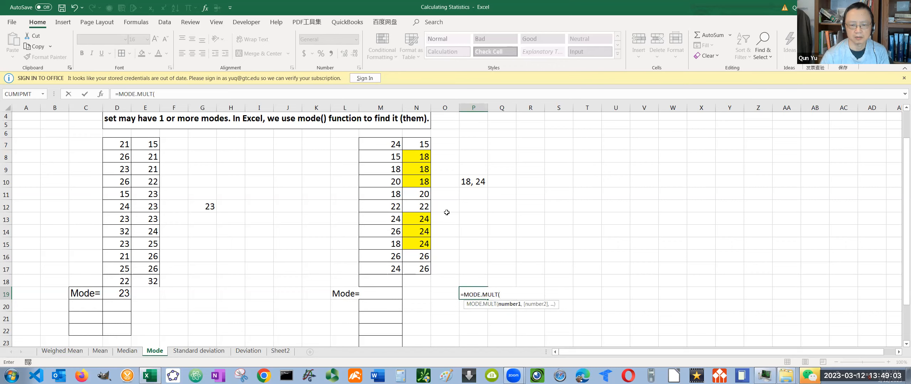
{"action": "left_click_drag", "start_coordinate": [388, 144], "coordinate": [386, 266]}
{"action": "type", "text": ")"}
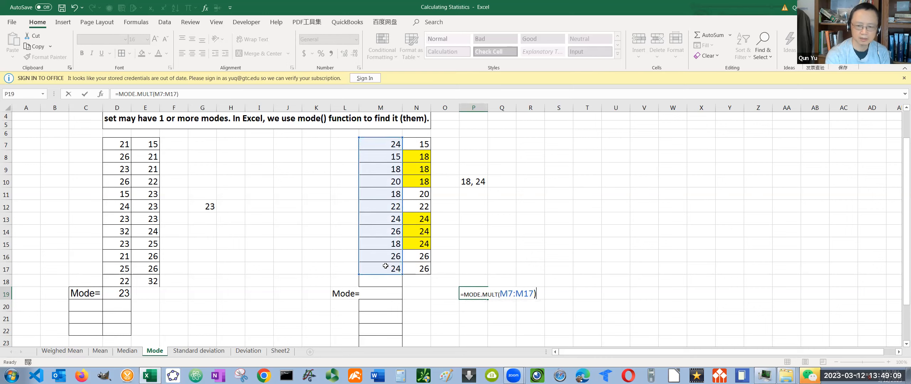
{"action": "key", "text": "Return"}
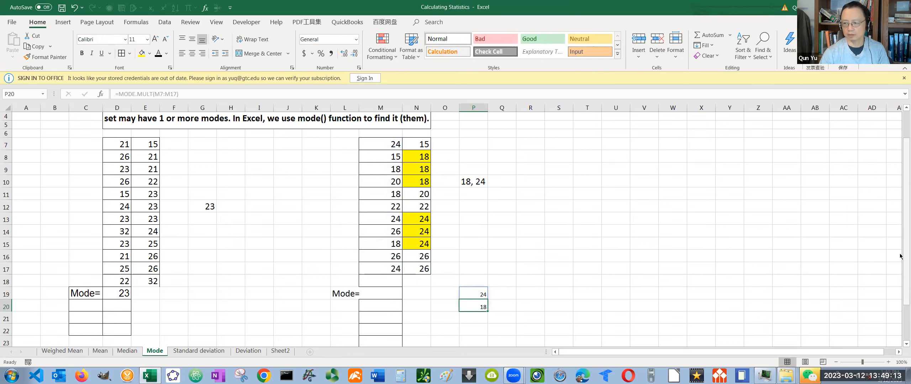
- Examine the spilled mode results in P19:P20 and the formula behind each cell
{"action": "scroll", "coordinate": [901, 253], "scroll_direction": "down", "scroll_amount": 1}
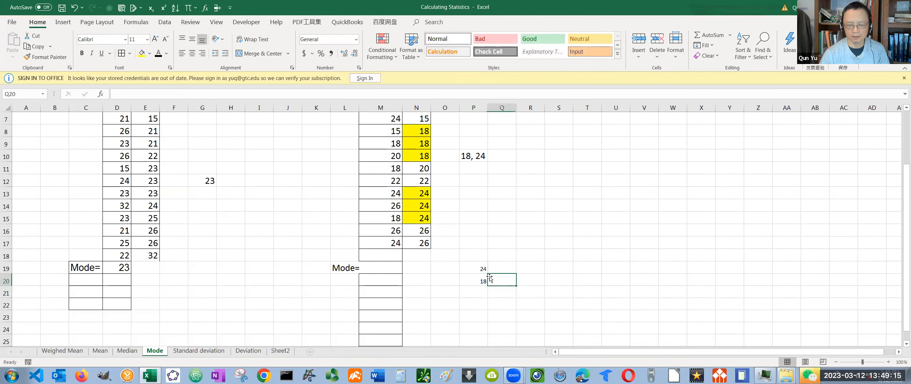
{"action": "left_click_drag", "start_coordinate": [473, 267], "coordinate": [472, 276]}
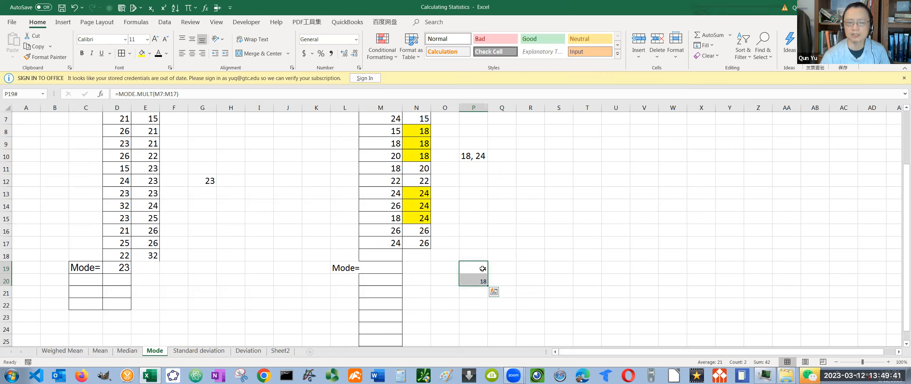
{"action": "left_click", "coordinate": [471, 270]}
{"action": "left_click", "coordinate": [467, 280]}
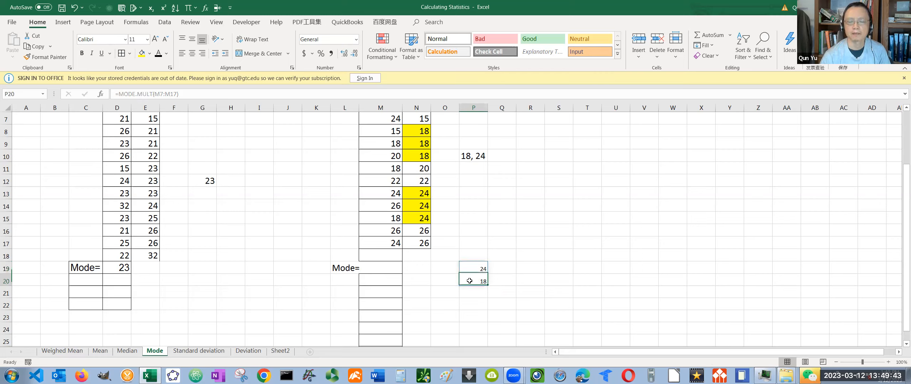
- Set the font size of cell R19 to 16
{"action": "left_click", "coordinate": [535, 265]}
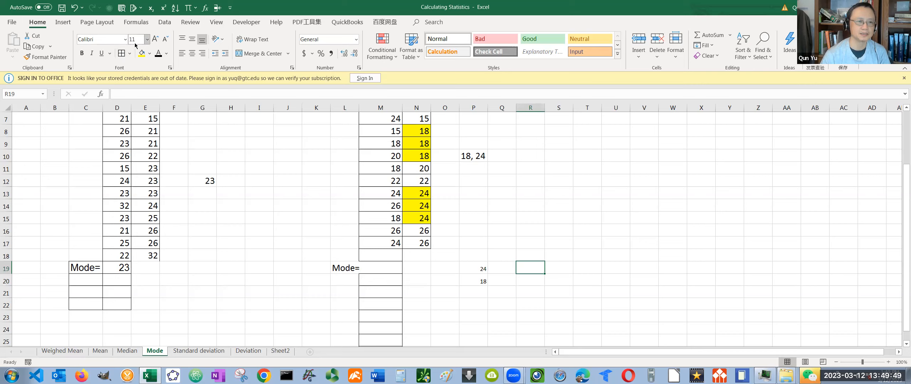
{"action": "left_click", "coordinate": [147, 39]}
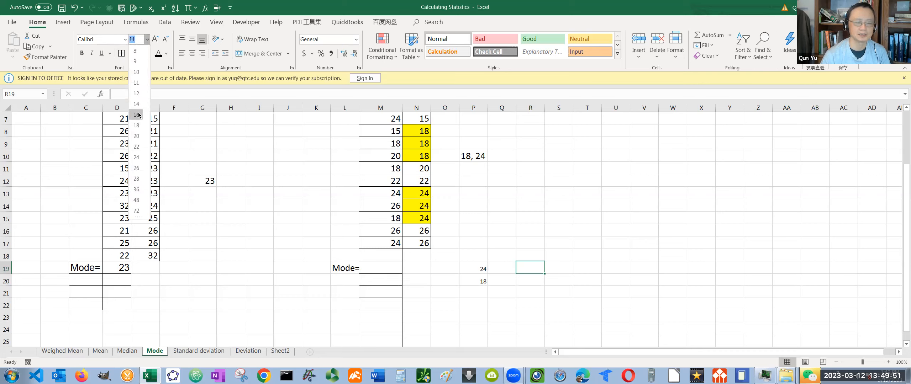
{"action": "key", "text": "Escape"}
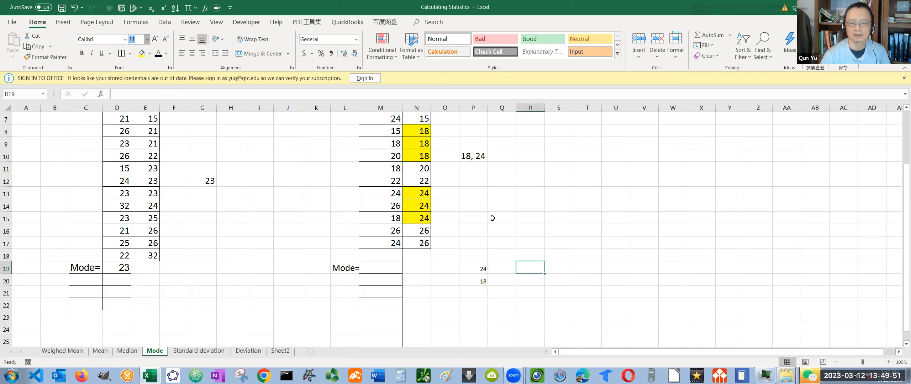
- Calculate the modes of the second original data set in cell R19 with =MODE.MULT(M7:M17)
{"action": "left_click", "coordinate": [527, 271]}
{"action": "type", "text": "="}
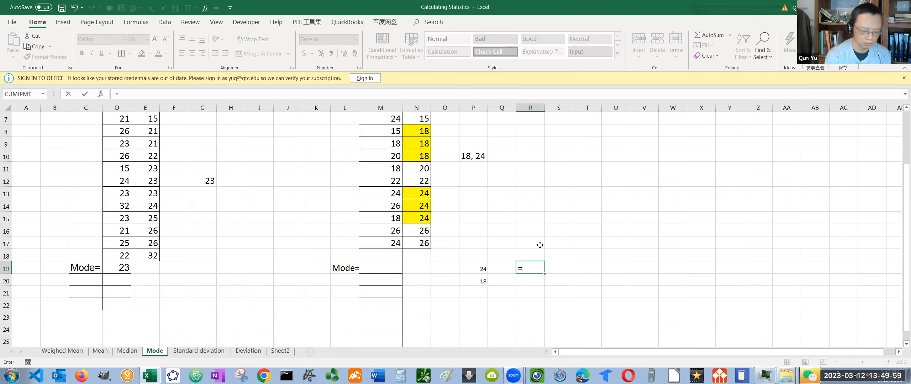
{"action": "type", "text": "mode"}
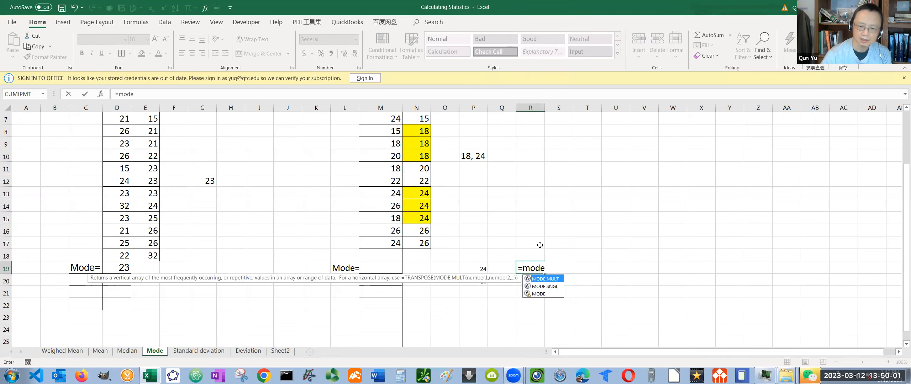
{"action": "double_click", "coordinate": [551, 280]}
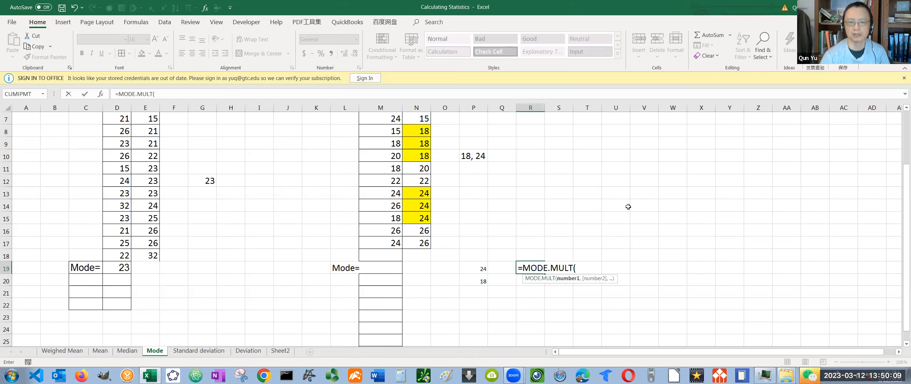
{"action": "left_click_drag", "start_coordinate": [902, 179], "coordinate": [901, 147]}
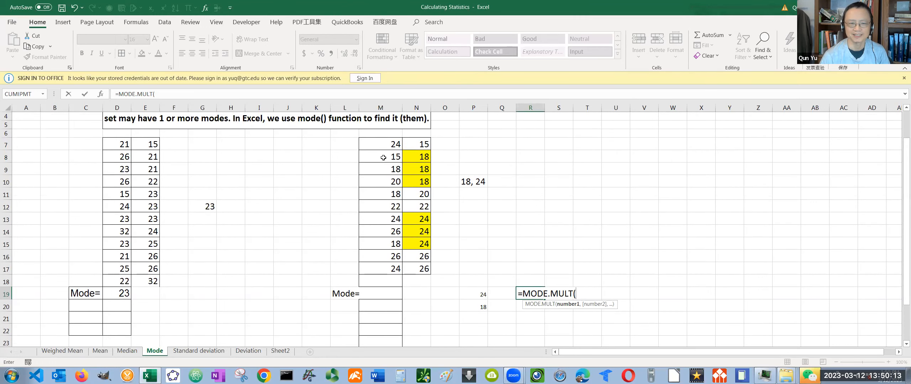
{"action": "left_click_drag", "start_coordinate": [384, 144], "coordinate": [388, 267]}
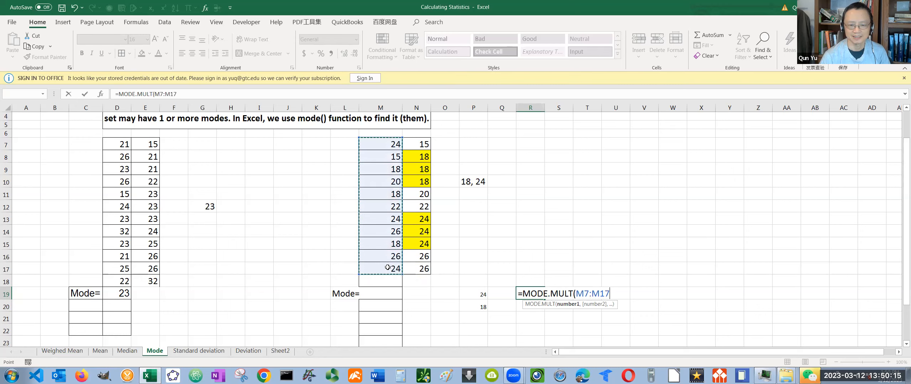
{"action": "type", "text": ")"}
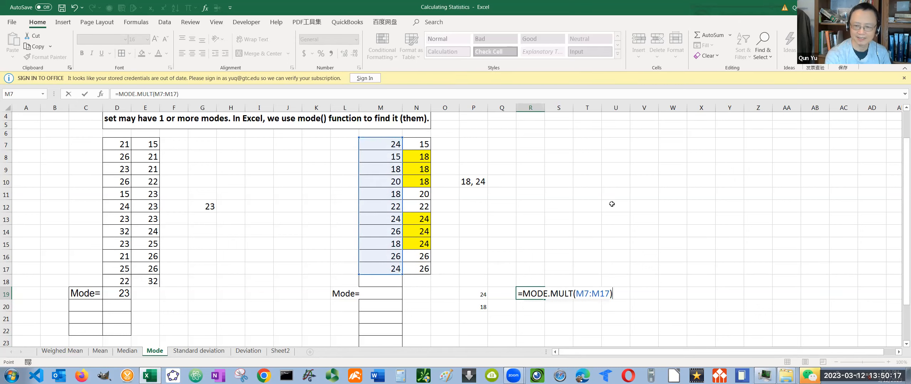
{"action": "key", "text": "Return"}
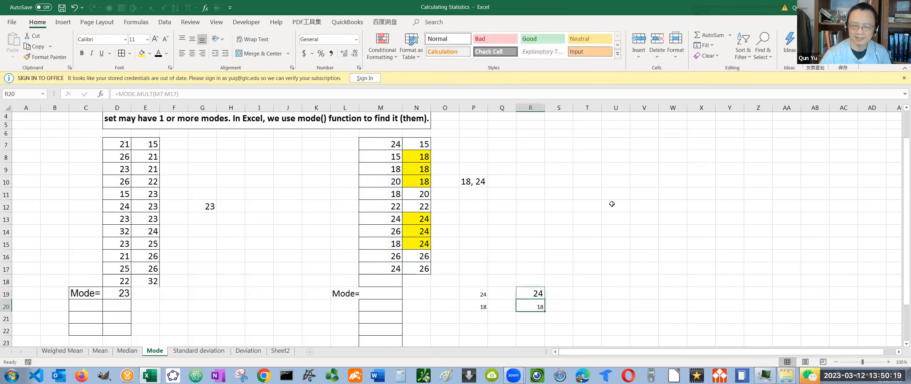
- Set the font size of empty cell R13 to 16
{"action": "left_click_drag", "start_coordinate": [901, 192], "coordinate": [901, 229]}
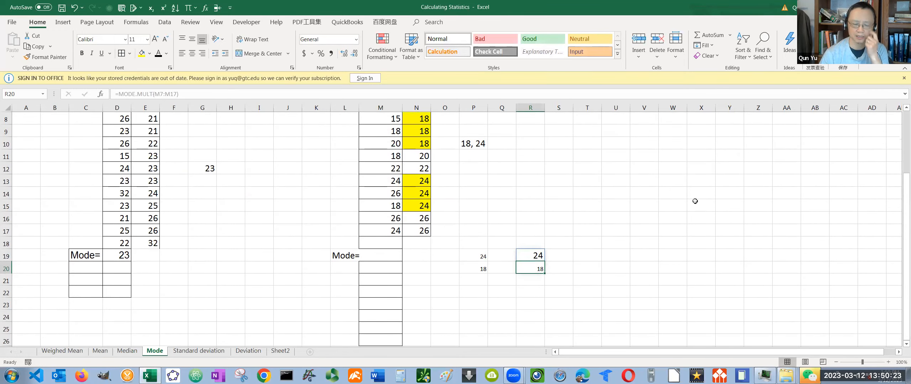
{"action": "left_click_drag", "start_coordinate": [901, 195], "coordinate": [901, 187]}
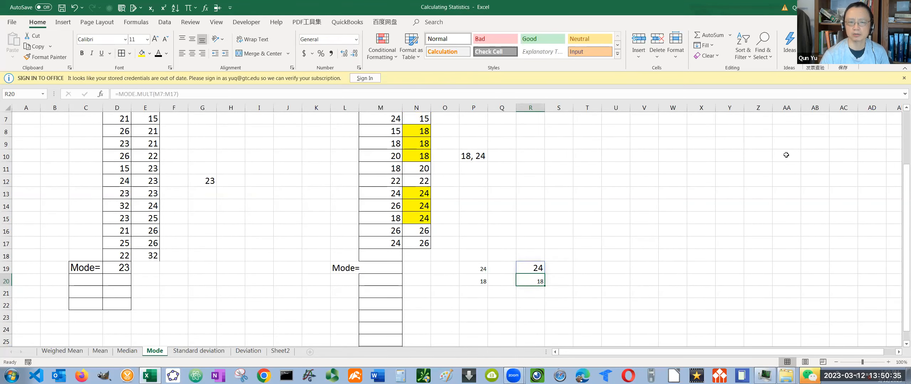
{"action": "left_click", "coordinate": [527, 192]}
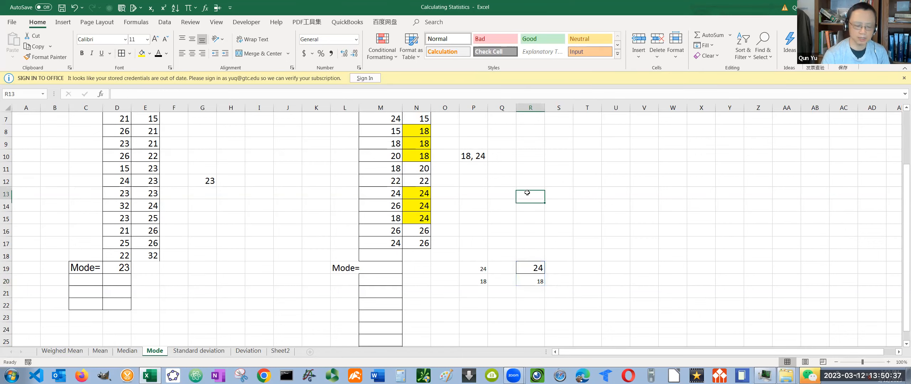
{"action": "left_click", "coordinate": [147, 39]}
{"action": "left_click", "coordinate": [144, 115]}
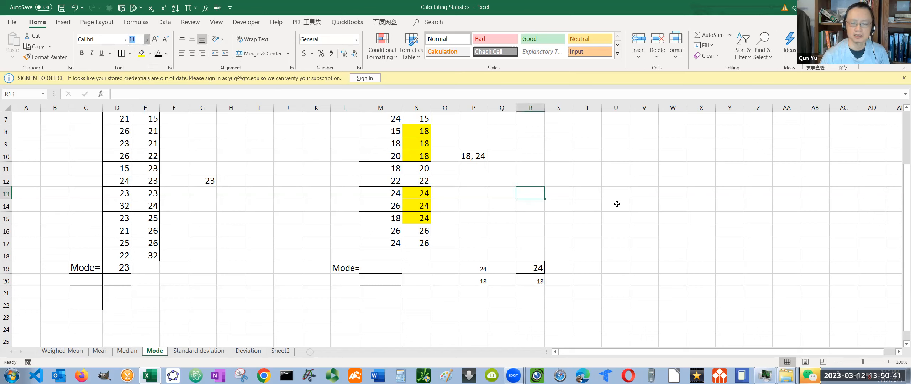
{"action": "type", "text": "="}
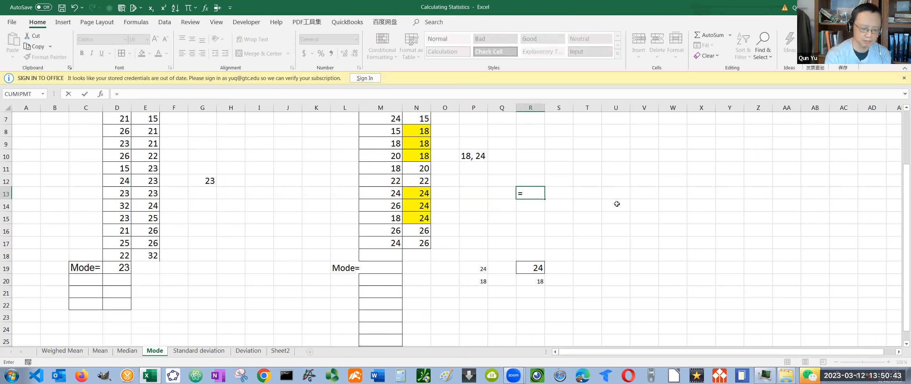
{"action": "type", "text": "mode"}
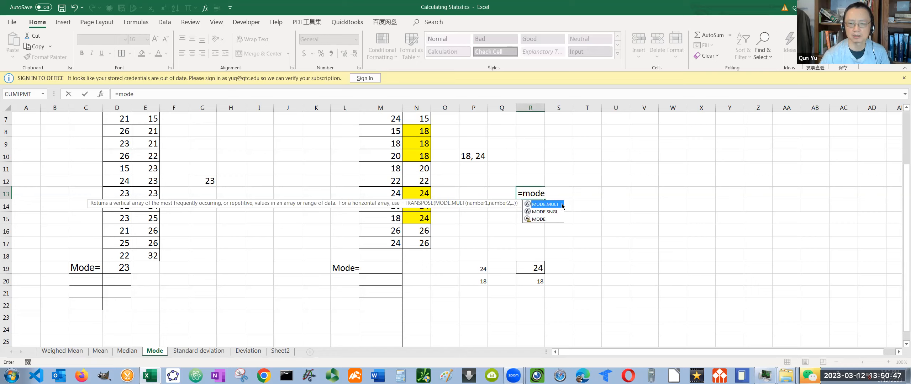
{"action": "key", "text": "BackSpace"}
{"action": "key", "text": "BackSpace"}
{"action": "key", "text": "BackSpace"}
{"action": "key", "text": "BackSpace"}
{"action": "key", "text": "BackSpace"}
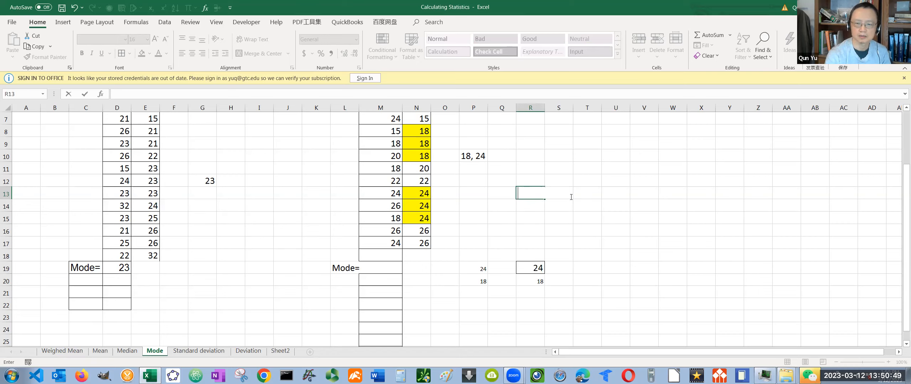
{"action": "left_click", "coordinate": [566, 233]}
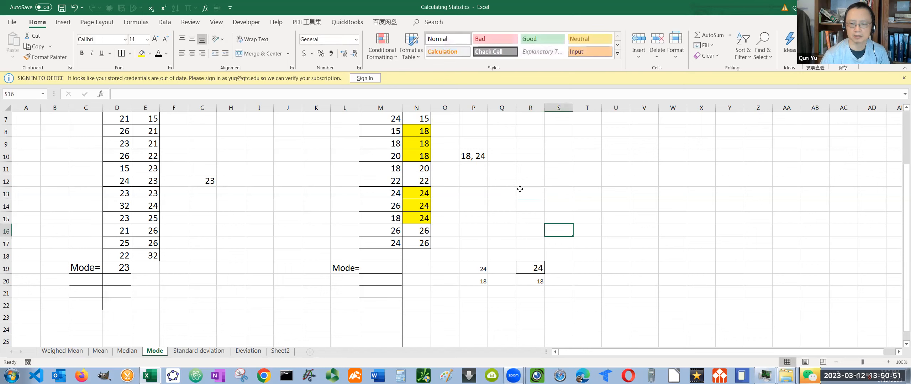
- Enter =MODE.MULT(M7:M17) as an array formula across cells R13:R17 to list the modes of the second original data set
{"action": "mouse_move", "coordinate": [523, 192]}
{"action": "left_mouse_down"}
{"action": "mouse_move", "coordinate": [524, 257]}
{"action": "mouse_move", "coordinate": [526, 246]}
{"action": "left_mouse_up"}
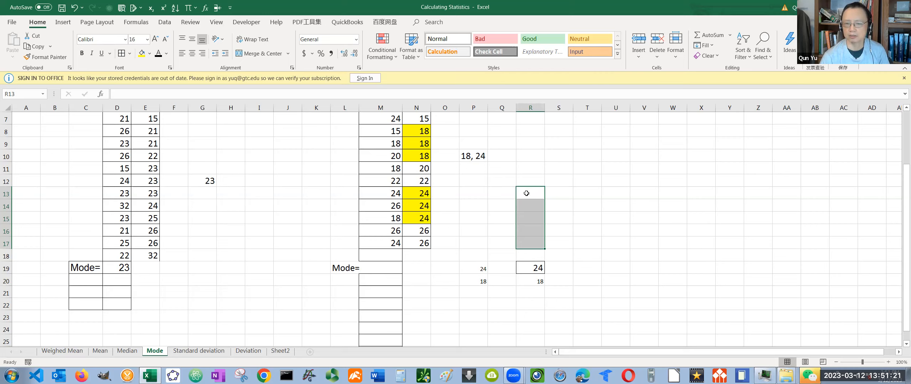
{"action": "type", "text": "="}
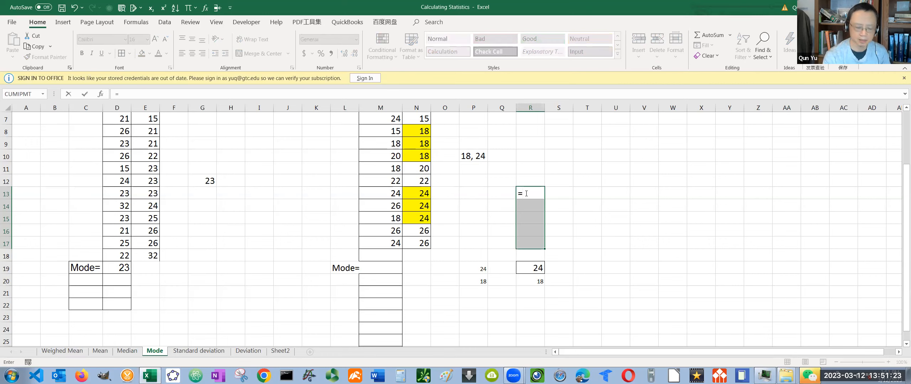
{"action": "type", "text": "mode"}
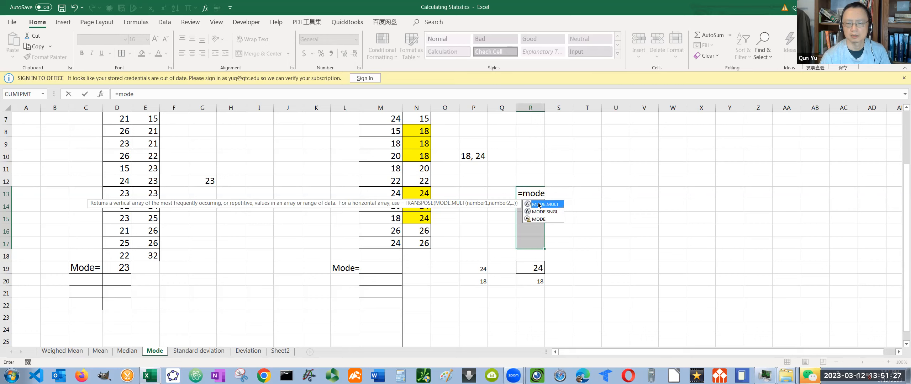
{"action": "double_click", "coordinate": [539, 205]}
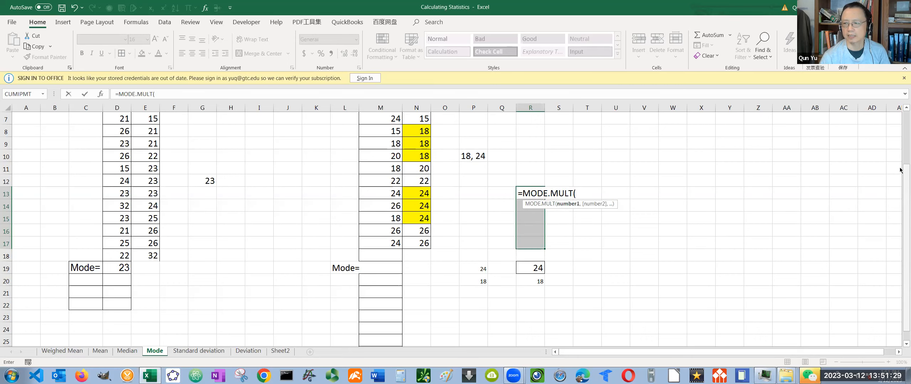
{"action": "scroll", "coordinate": [900, 170], "scroll_direction": "up", "scroll_amount": 1}
{"action": "left_click_drag", "start_coordinate": [383, 137], "coordinate": [384, 258]}
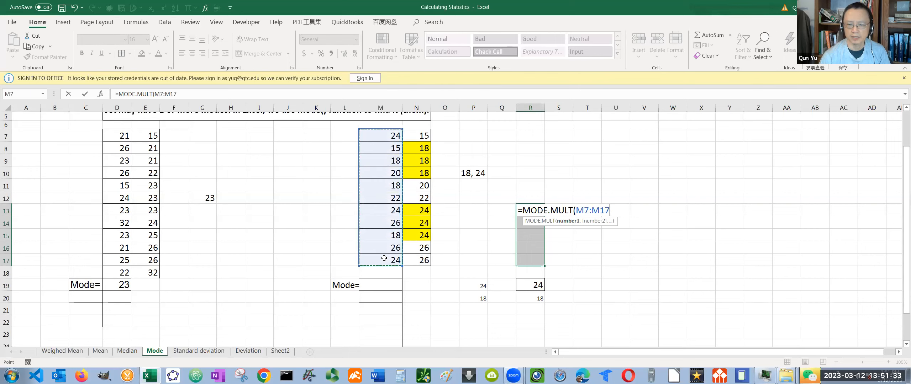
{"action": "type", "text": ")"}
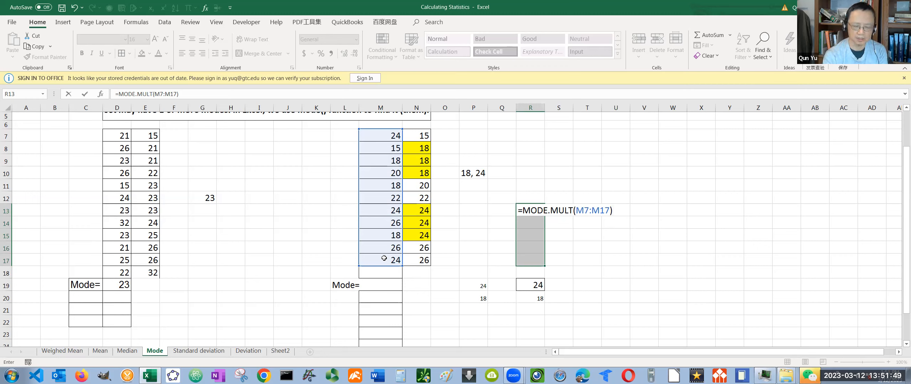
{"action": "key", "text": "ctrl+shift+Return"}
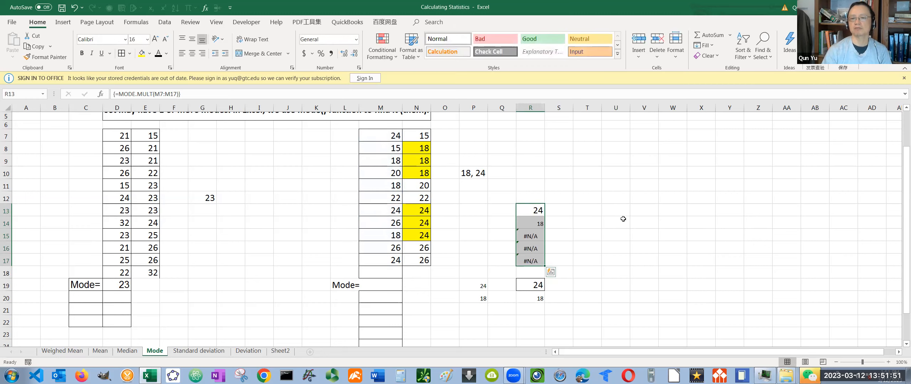
- Examine the array results in R13:R17 and the formula behind cell R15
{"action": "left_click", "coordinate": [623, 219]}
{"action": "scroll", "coordinate": [548, 187], "scroll_direction": "down", "scroll_amount": 1}
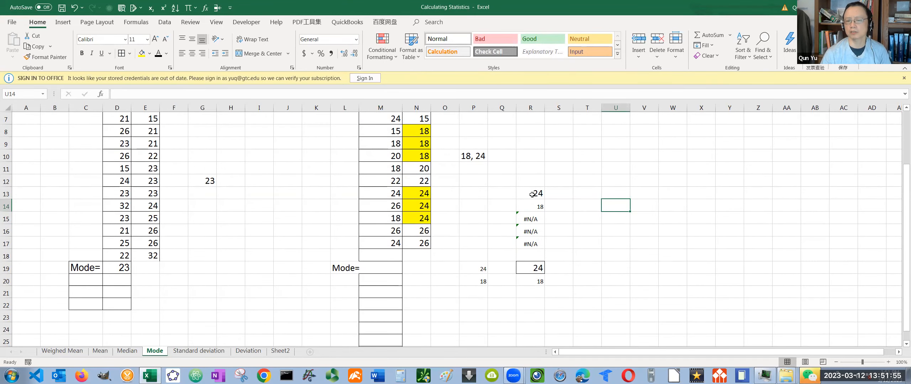
{"action": "left_click", "coordinate": [533, 220]}
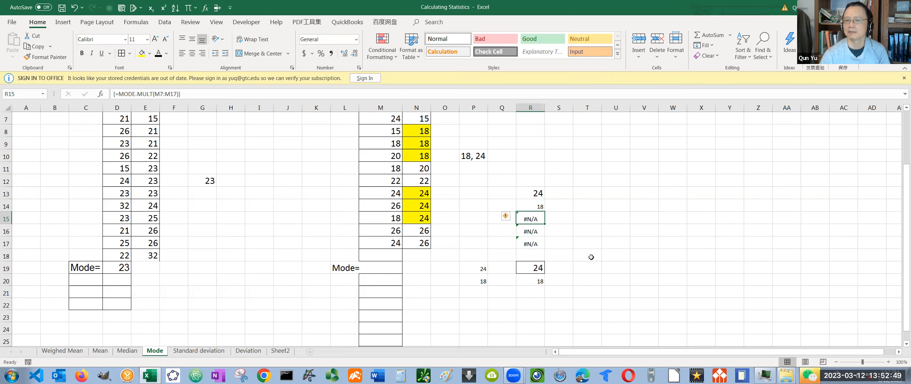
{"action": "left_click", "coordinate": [685, 306]}
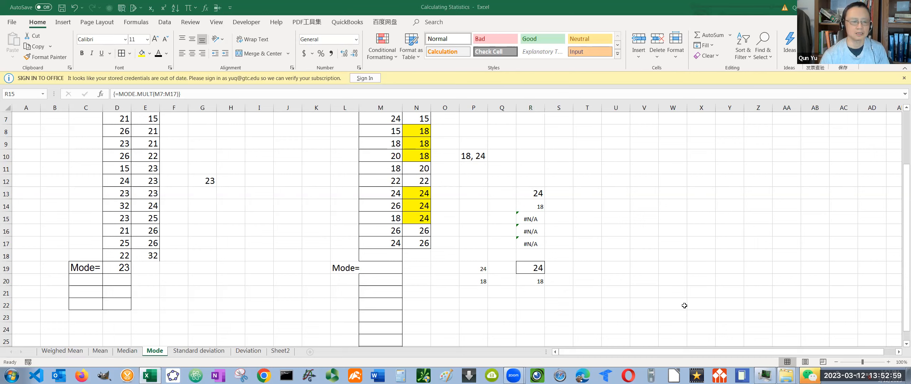